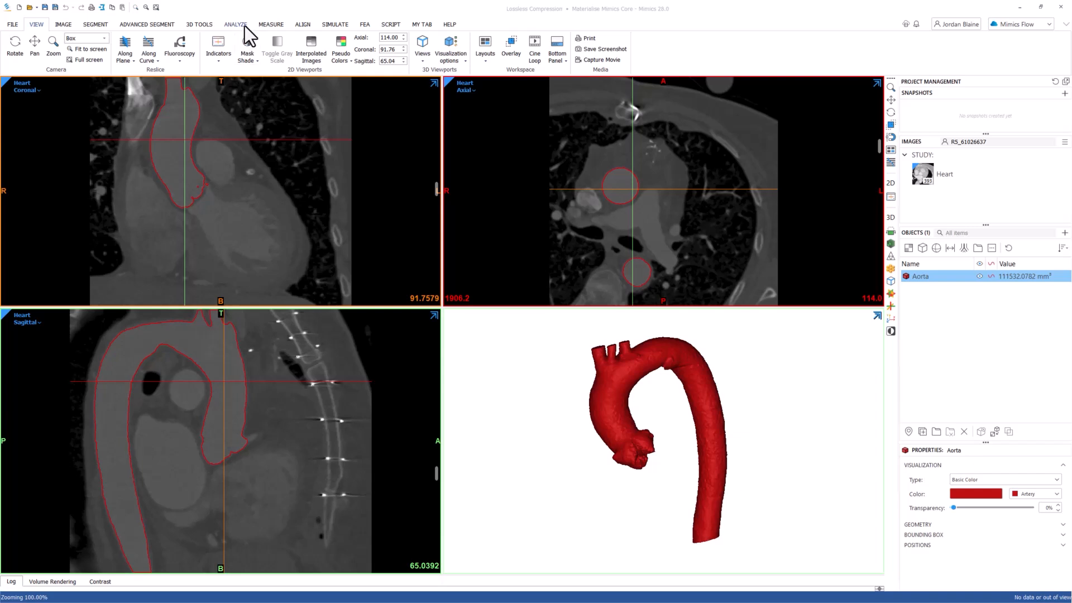
# Start Fit Centerline on the Aorta part and review its smoothing, branch filtering and noise threshold settings.
pyautogui.click(245, 26)
pyautogui.click(305, 43)
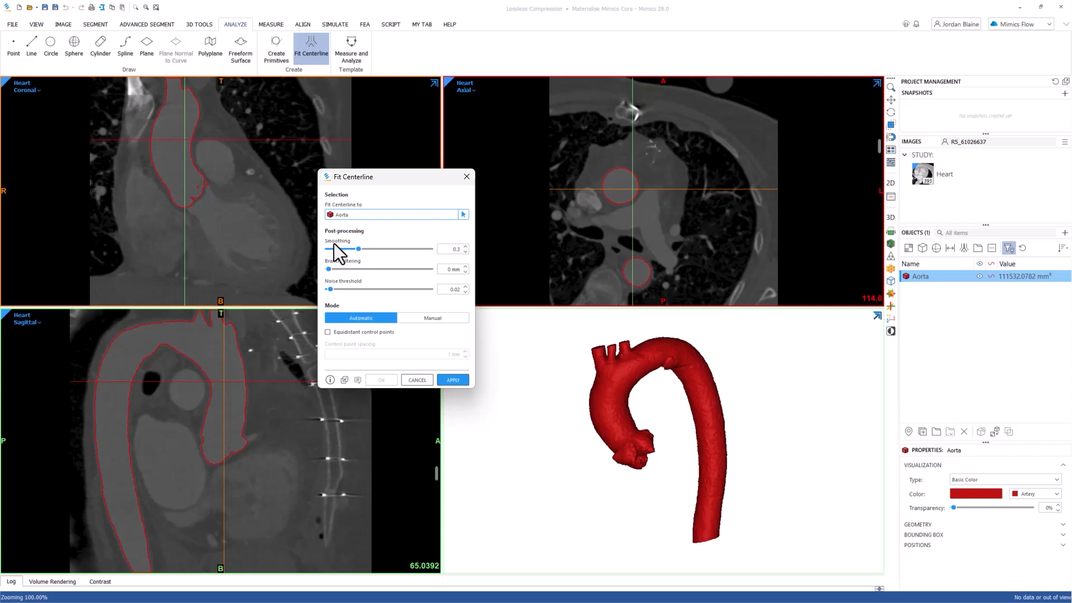
pyautogui.doubleClick(453, 252)
pyautogui.click(458, 270)
pyautogui.click(331, 286)
pyautogui.doubleClick(457, 290)
pyautogui.click(417, 323)
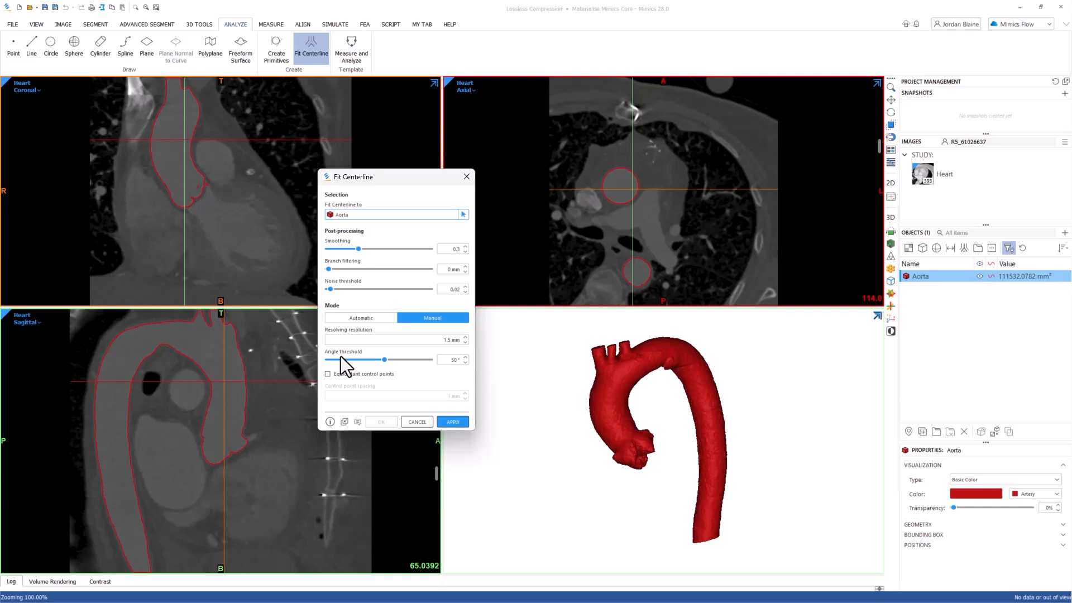
pyautogui.click(357, 320)
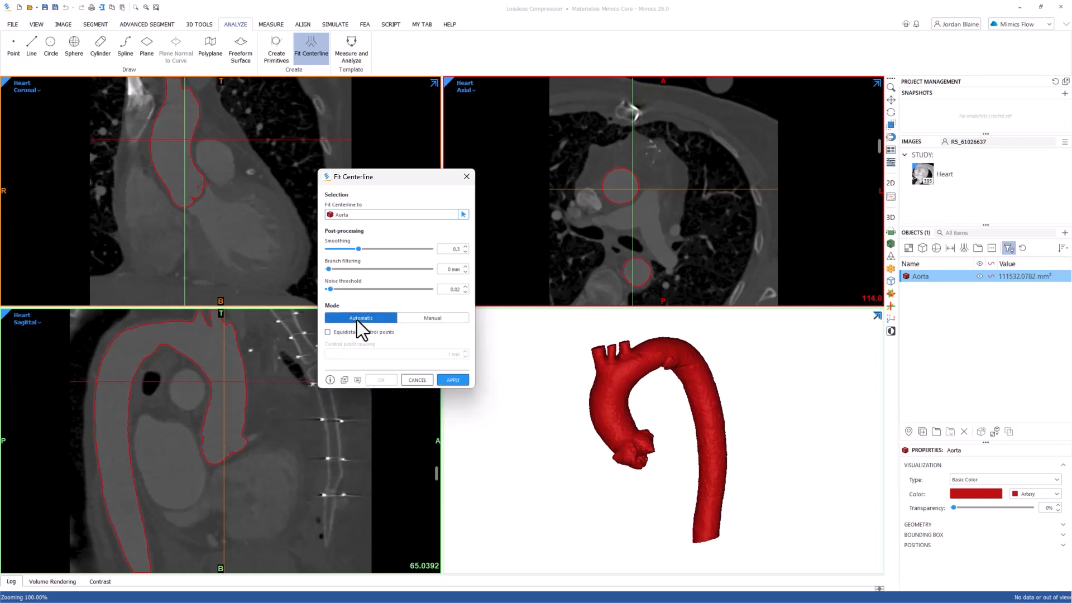
pyautogui.click(327, 333)
pyautogui.moveTo(447, 357); pyautogui.dragTo(461, 359)
pyautogui.click(328, 332)
# Apply the automatic centerline fit to the Aorta and set the part's transparency to about 85%.
pyautogui.click(451, 379)
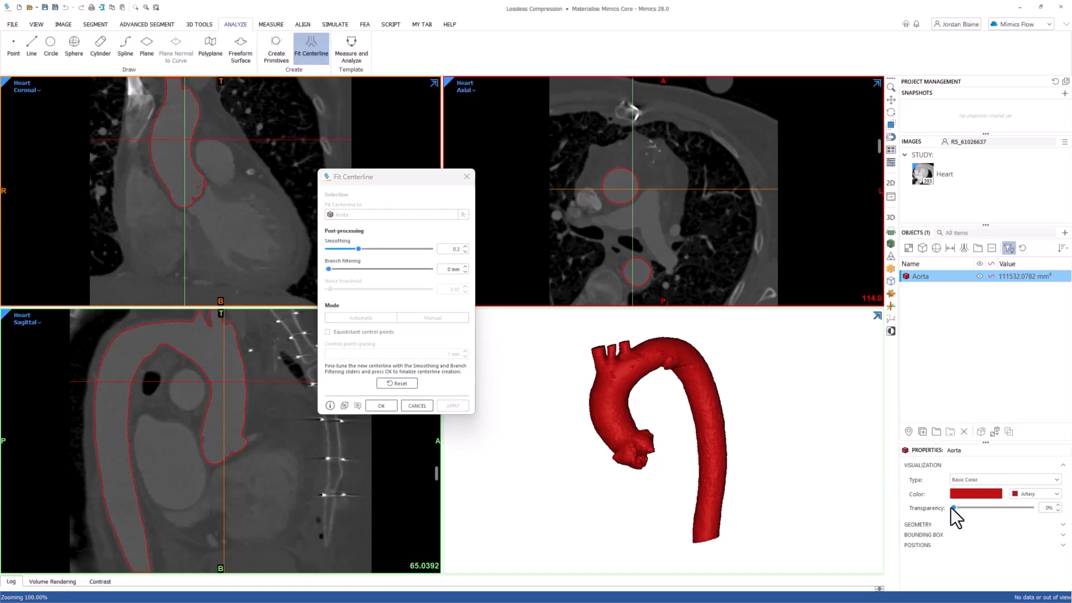
pyautogui.moveTo(954, 507); pyautogui.dragTo(1021, 514)
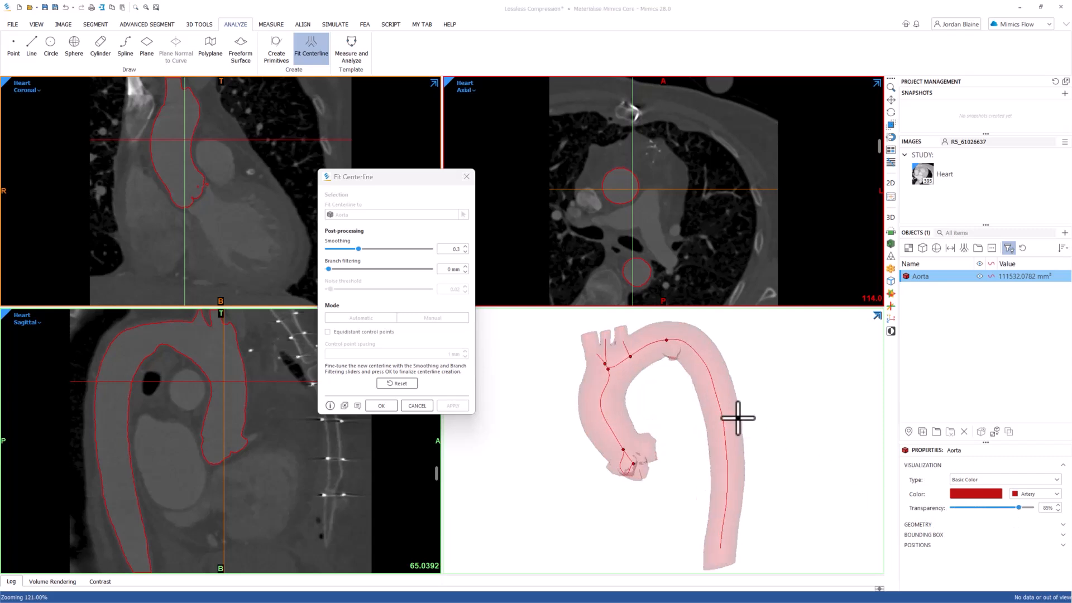
# Try a lower smoothing value of about 0.17 on the fitted centerline and restore it to 0.3.
pyautogui.click(376, 259)
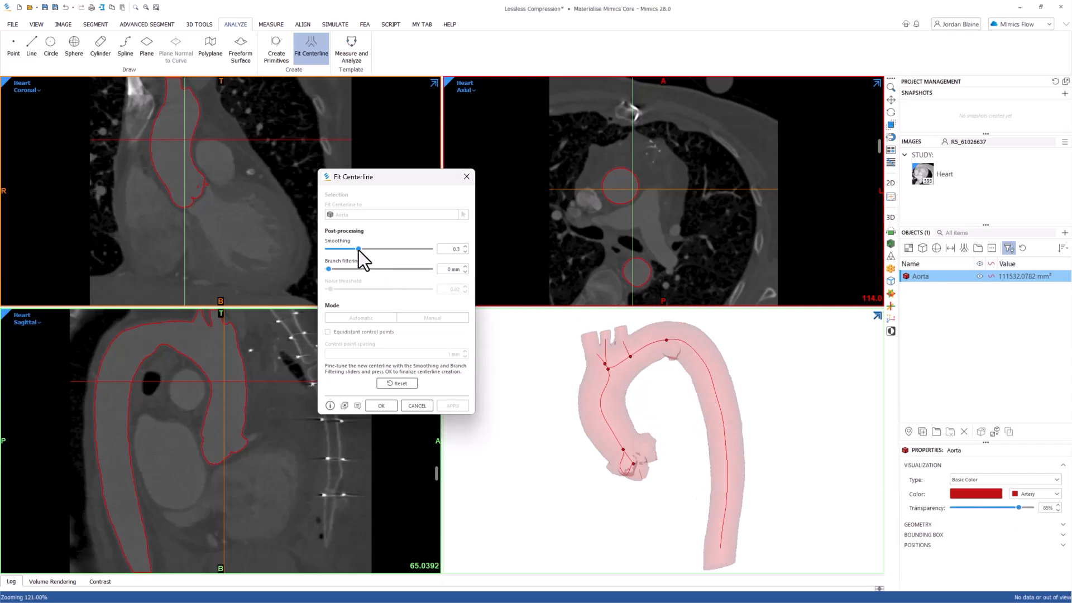
pyautogui.moveTo(359, 250)
pyautogui.mouseDown()
pyautogui.moveTo(387, 257)
pyautogui.moveTo(346, 254)
pyautogui.mouseUp()
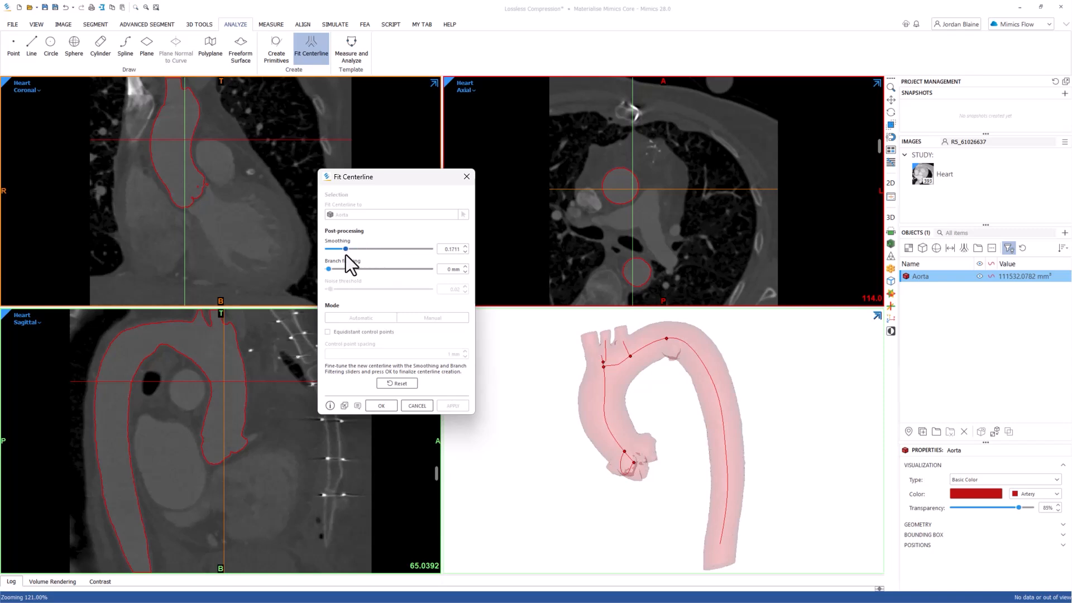
pyautogui.moveTo(444, 248); pyautogui.dragTo(458, 249)
pyautogui.write('0.3')
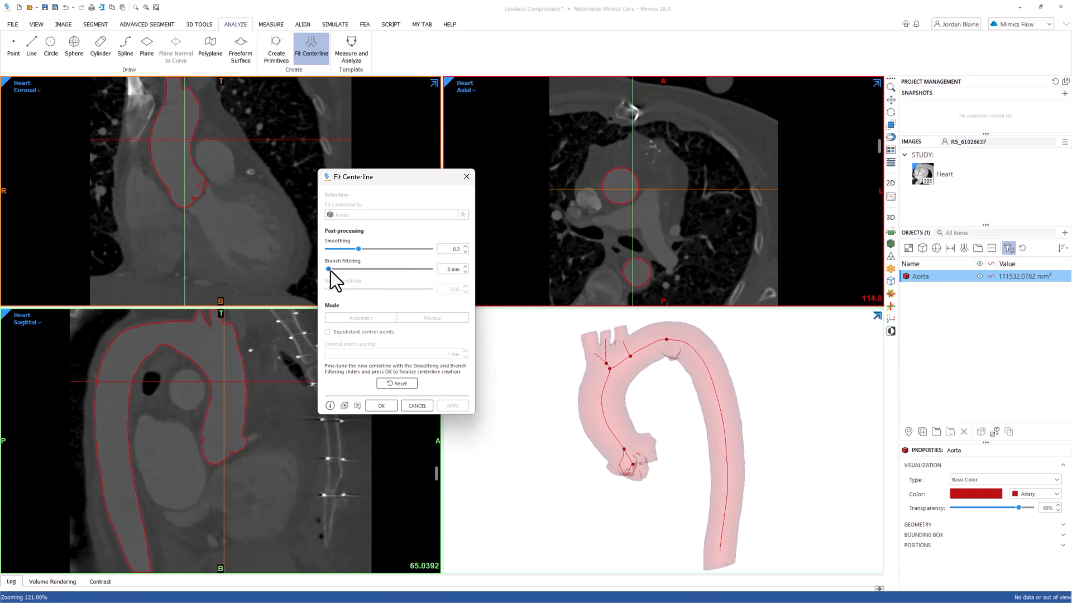
# Set the centerline's branch filtering to 5 mm and accept the fit.
pyautogui.moveTo(331, 270); pyautogui.dragTo(346, 276)
pyautogui.moveTo(438, 269); pyautogui.dragTo(471, 274)
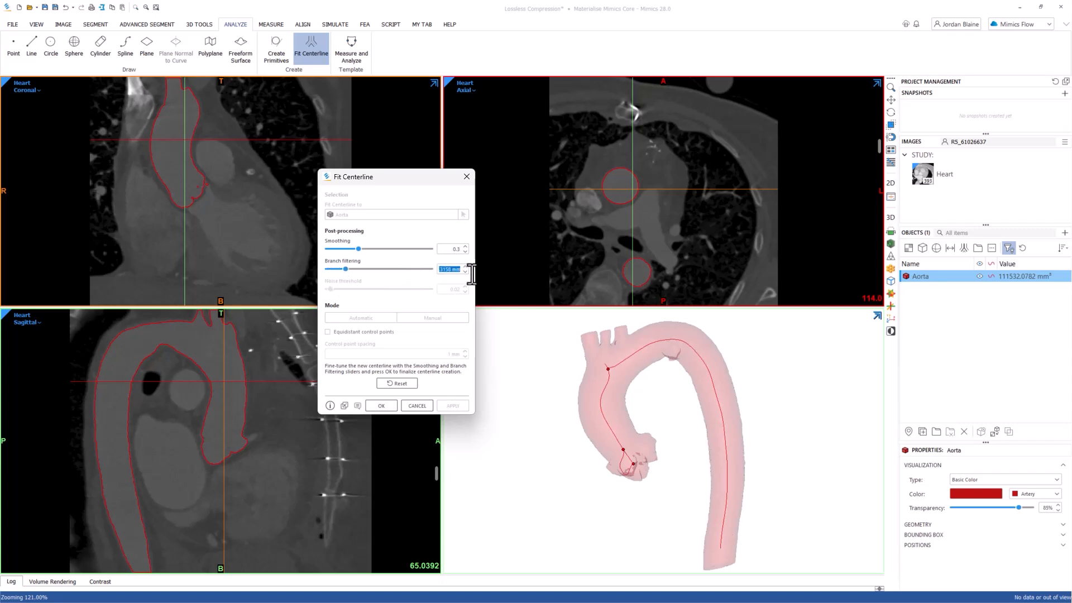
pyautogui.write('5')
pyautogui.press('Return')
pyautogui.click(639, 399)
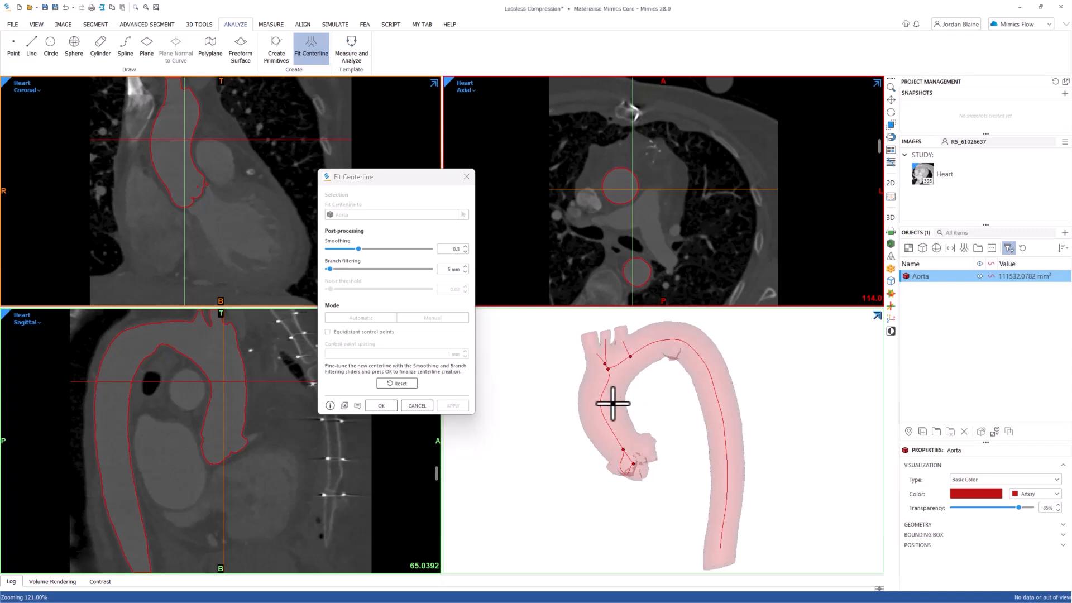
pyautogui.click(381, 405)
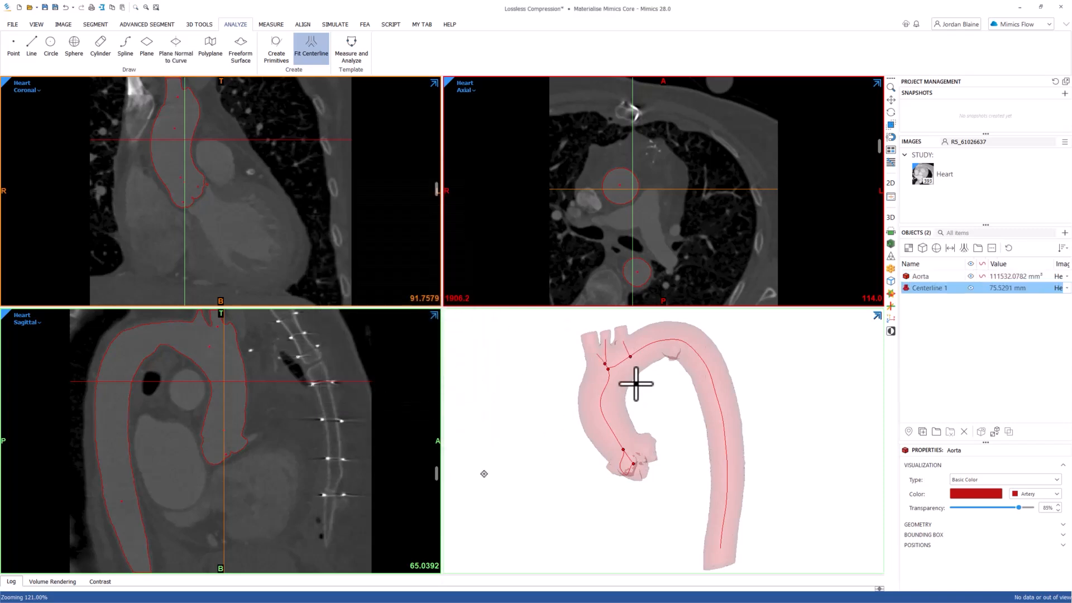
pyautogui.rightClick(940, 290)
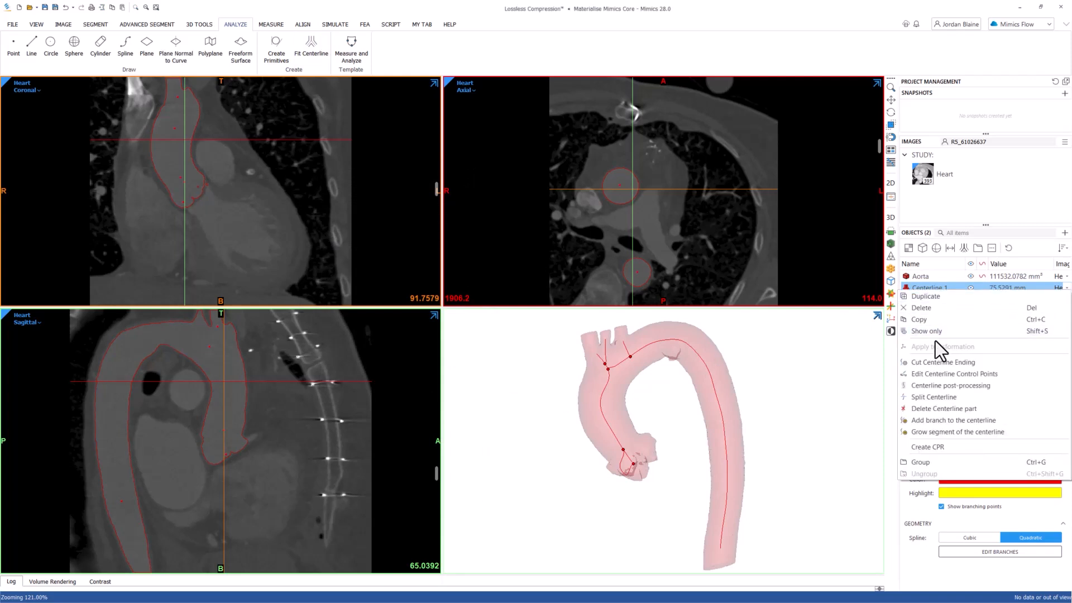
pyautogui.click(930, 387)
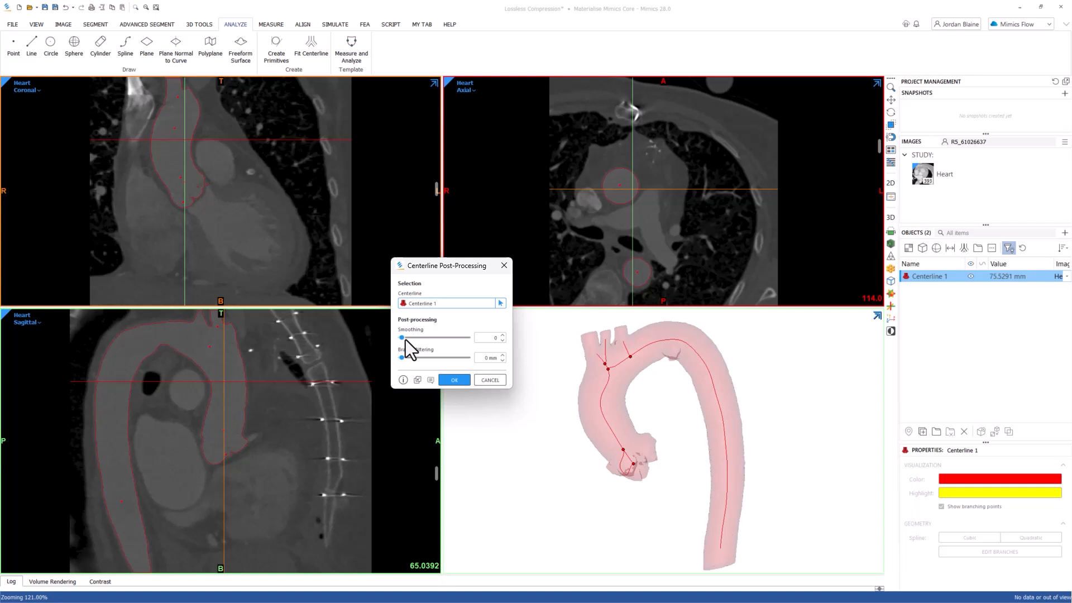
pyautogui.moveTo(404, 338); pyautogui.dragTo(410, 343)
pyautogui.moveTo(401, 360); pyautogui.dragTo(409, 361)
pyautogui.click(481, 380)
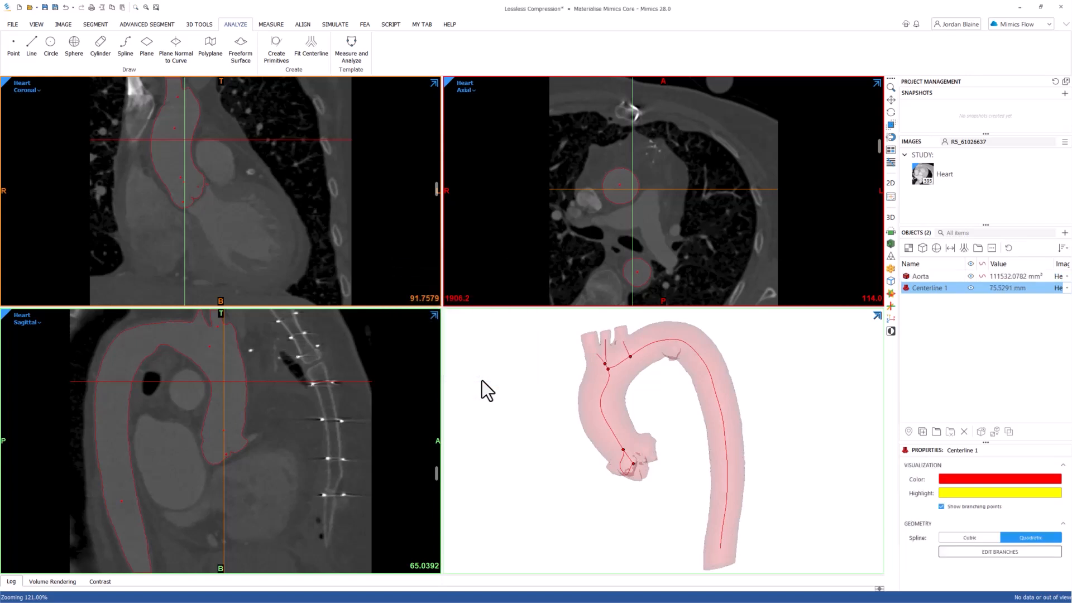
# Try to move a control point of Centerline 1 sideways in the ascending aorta, just below the arch branches.
pyautogui.rightClick(919, 290)
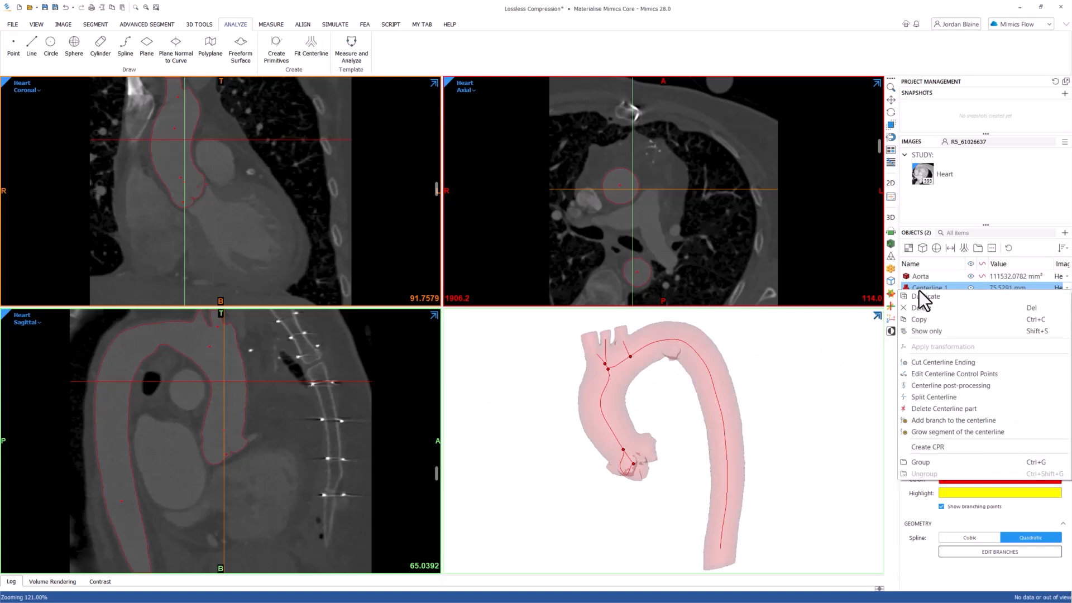
pyautogui.click(937, 373)
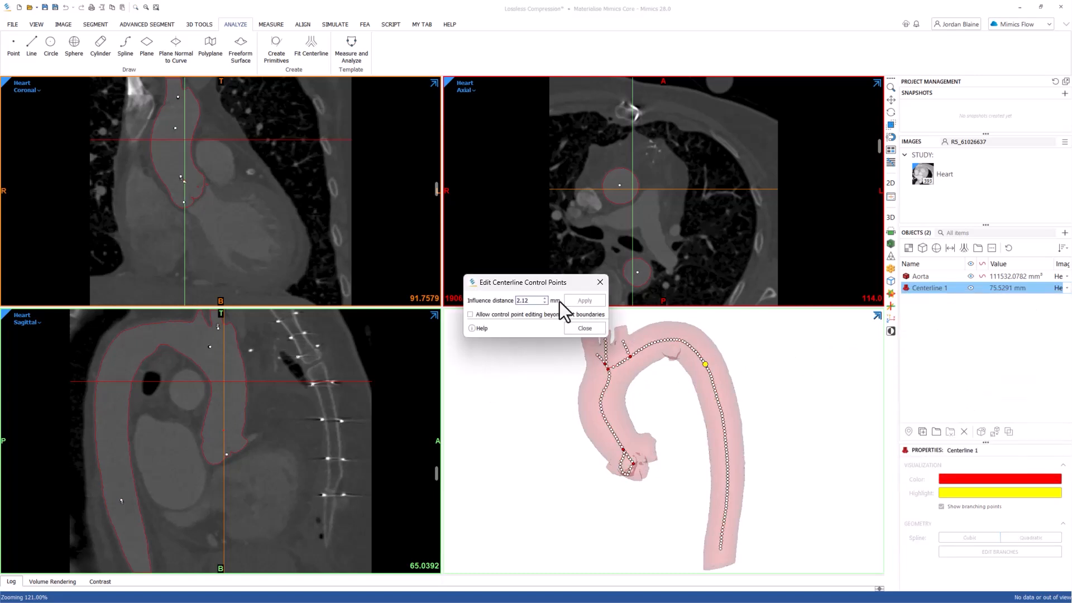
pyautogui.moveTo(546, 283); pyautogui.dragTo(519, 263)
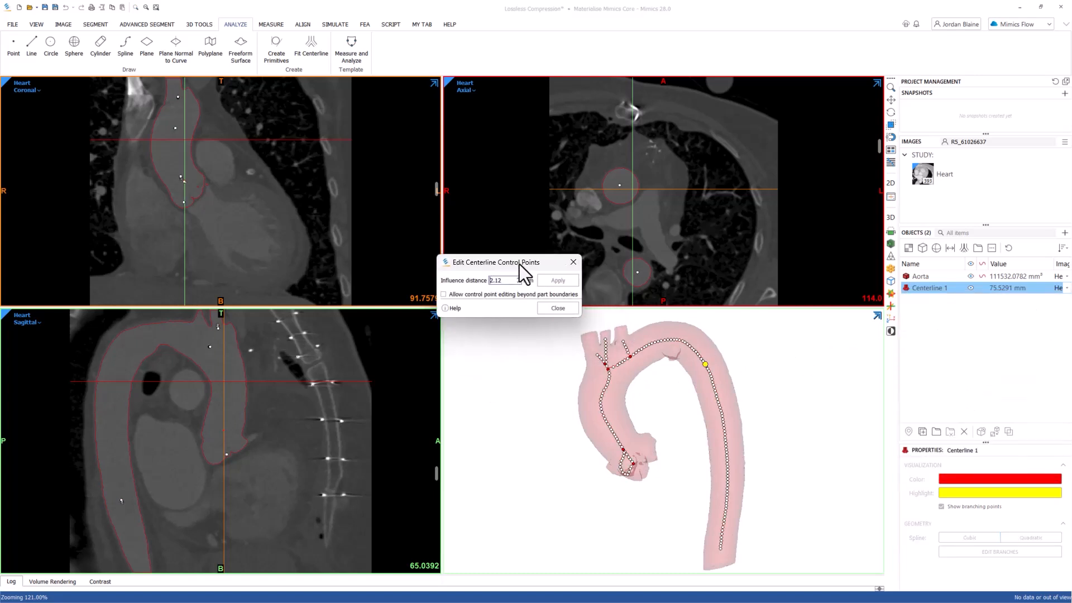
pyautogui.click(607, 380)
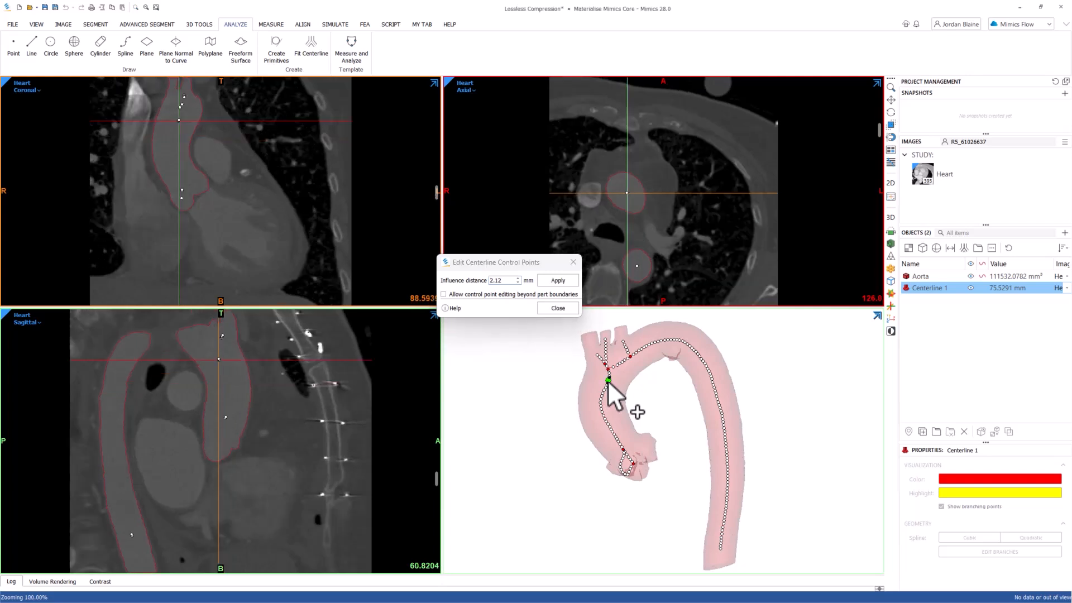
pyautogui.scroll(10, 607, 381)
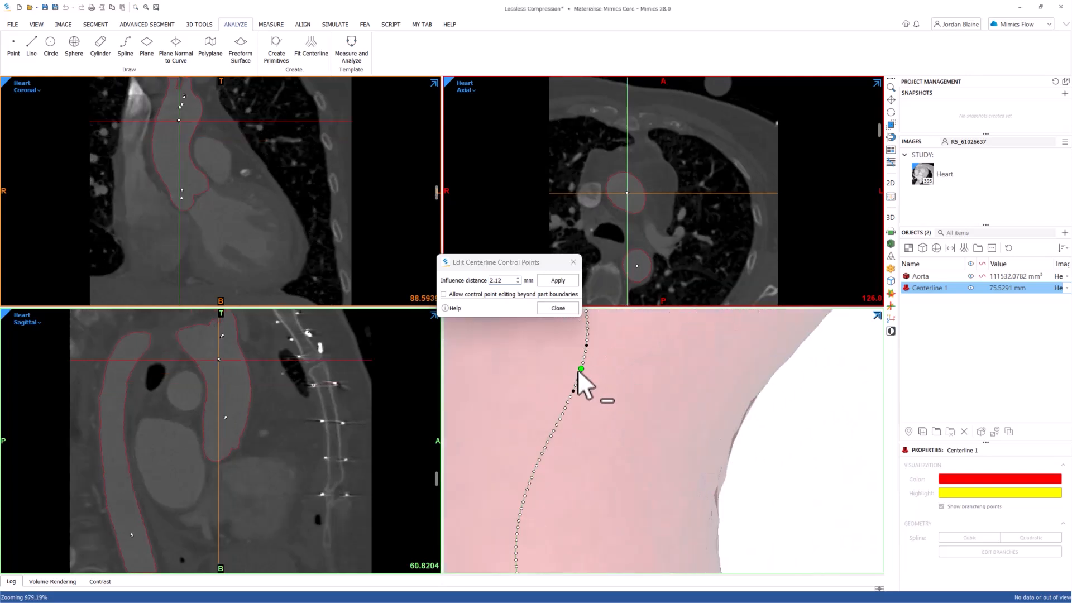
pyautogui.moveTo(578, 370); pyautogui.dragTo(597, 376)
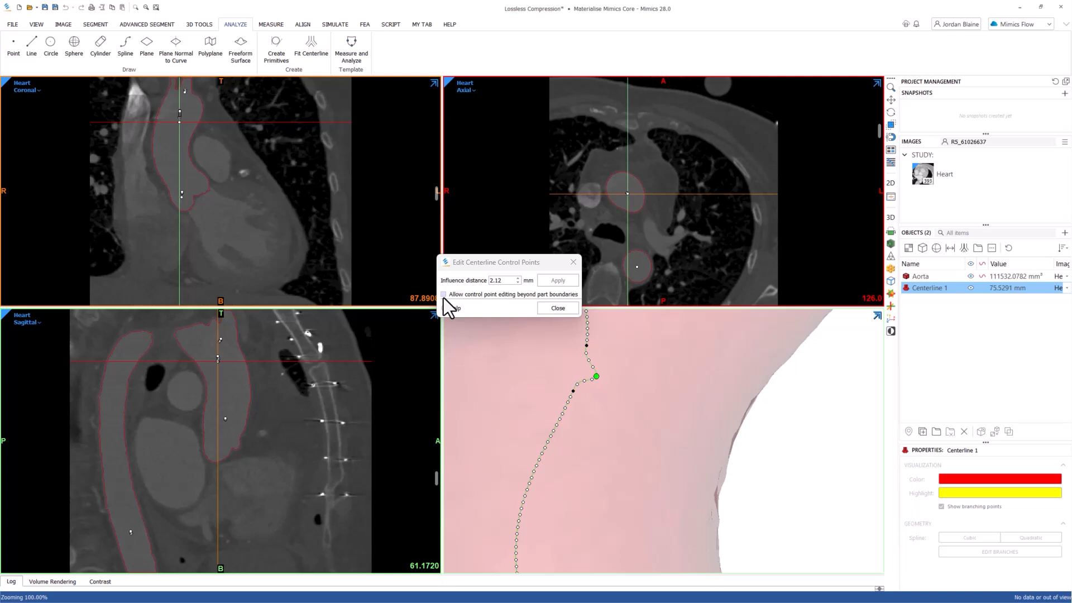
pyautogui.click(557, 308)
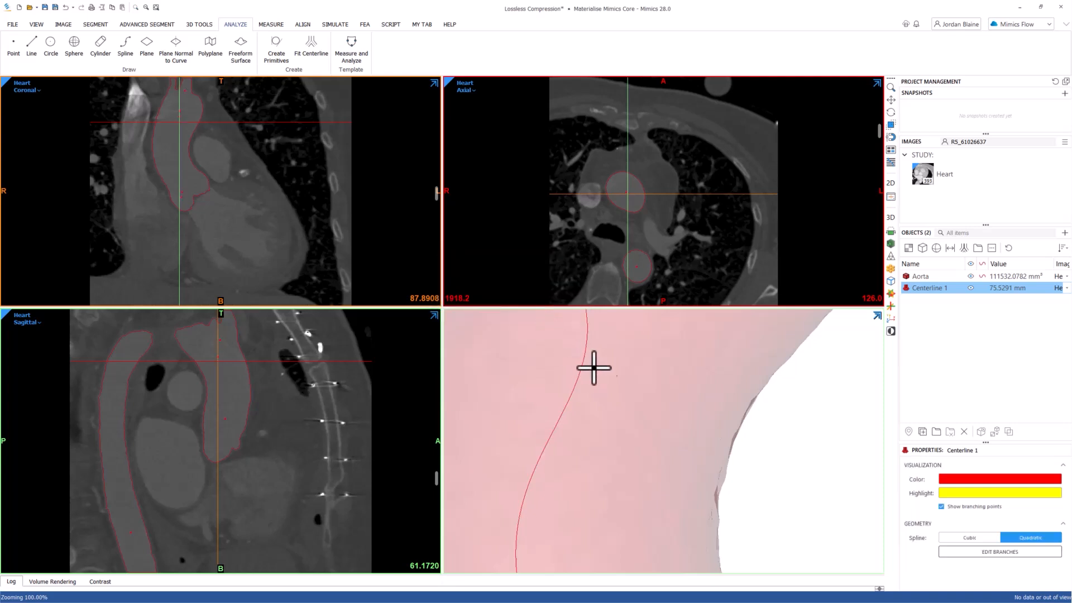
# Grow the short Centerline 1 segment to the open end of the first arch vessel, next to the ascending aorta.
pyautogui.scroll(-2, 603, 379)
pyautogui.scroll(-10, 603, 380)
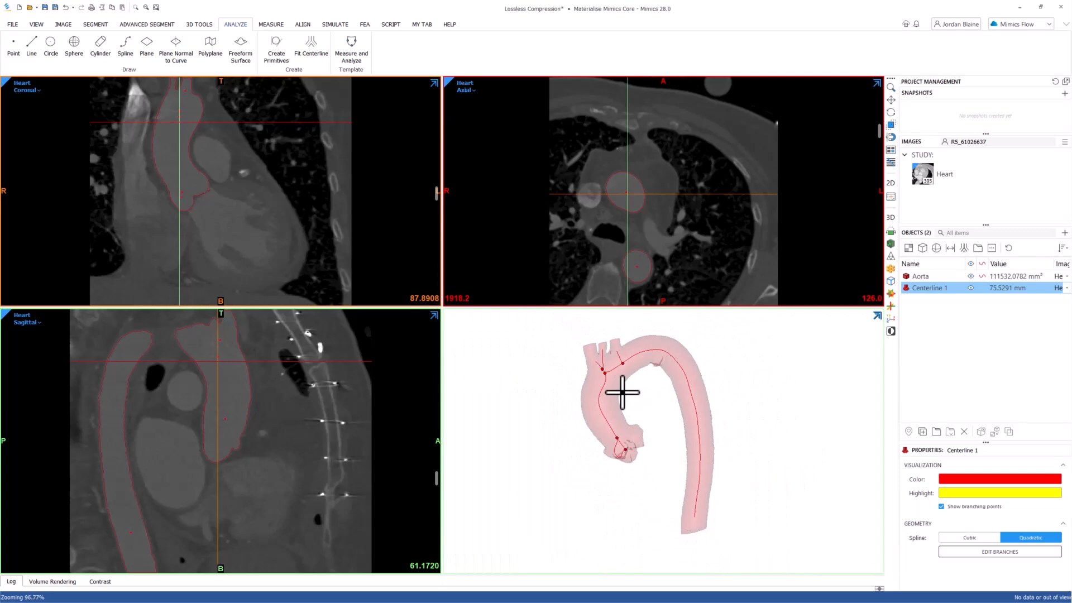
pyautogui.scroll(1, 644, 393)
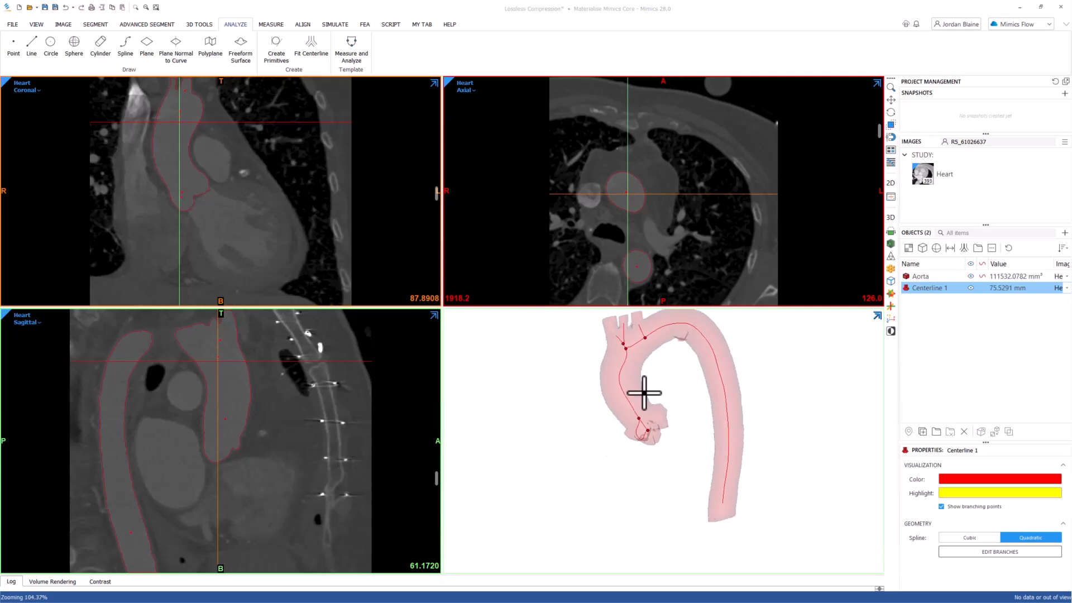
pyautogui.rightClick(910, 292)
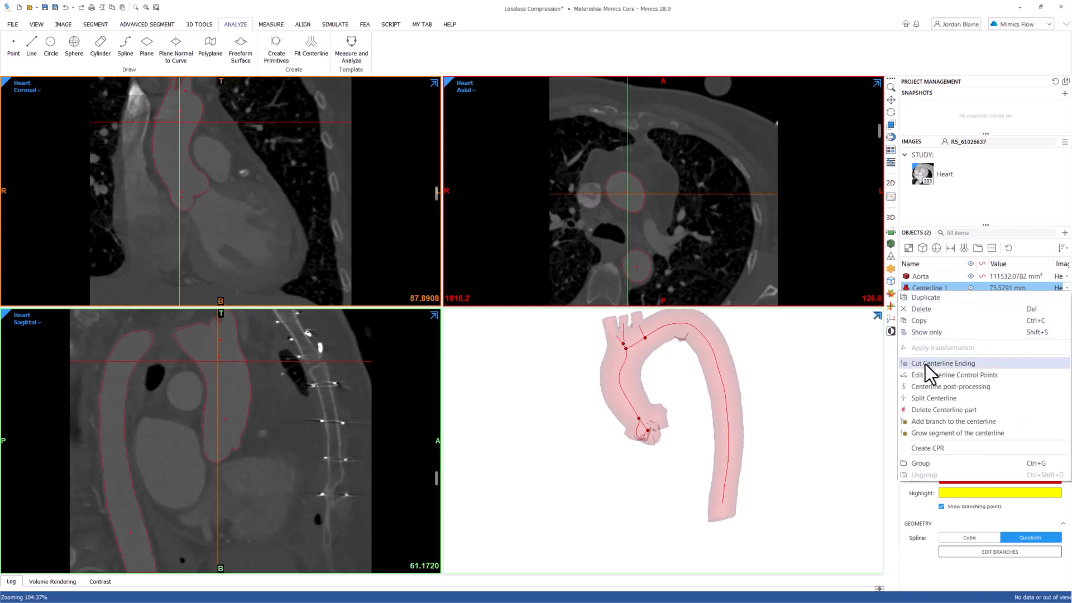
pyautogui.click(920, 433)
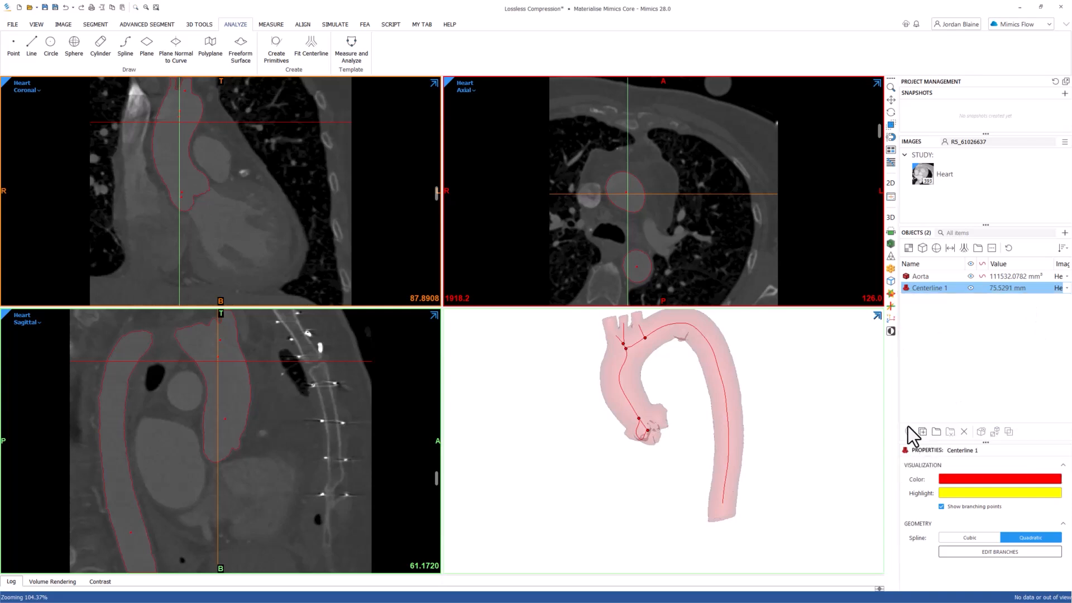
pyautogui.scroll(4, 638, 339)
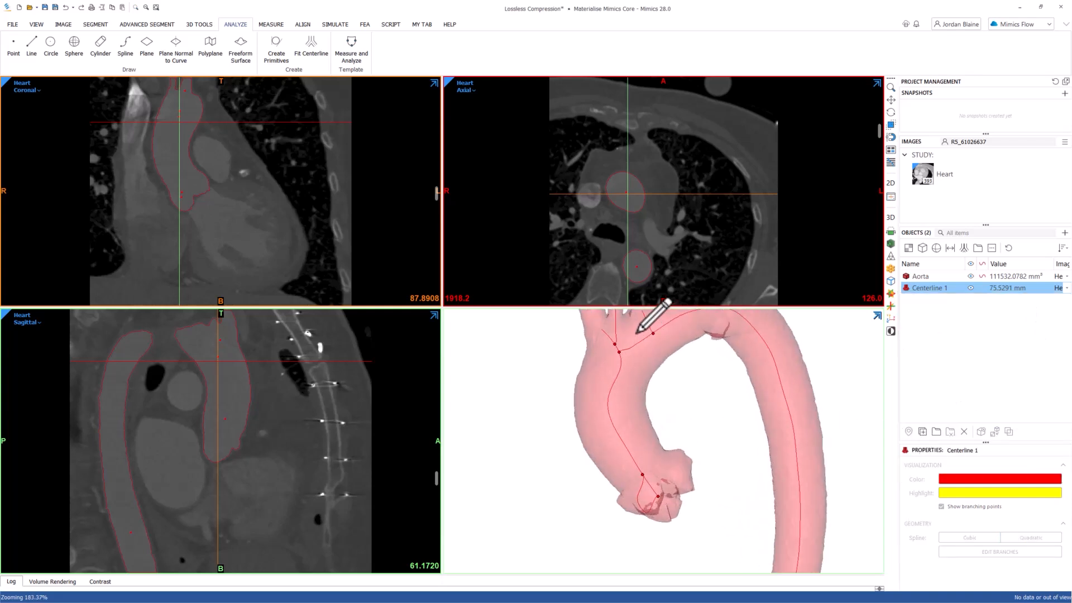
pyautogui.scroll(2, 624, 415)
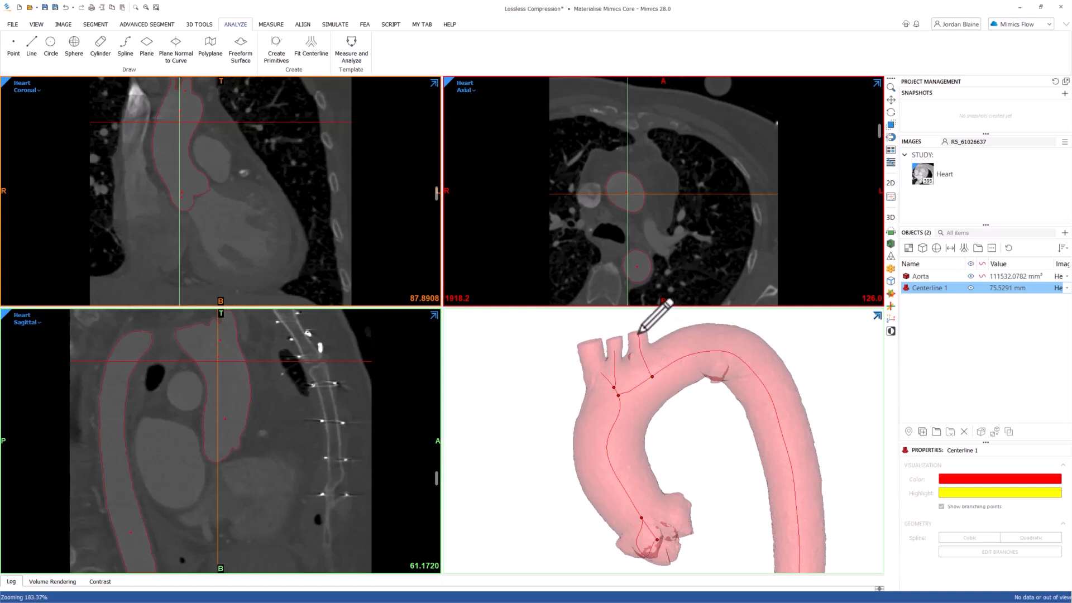
pyautogui.click(594, 342)
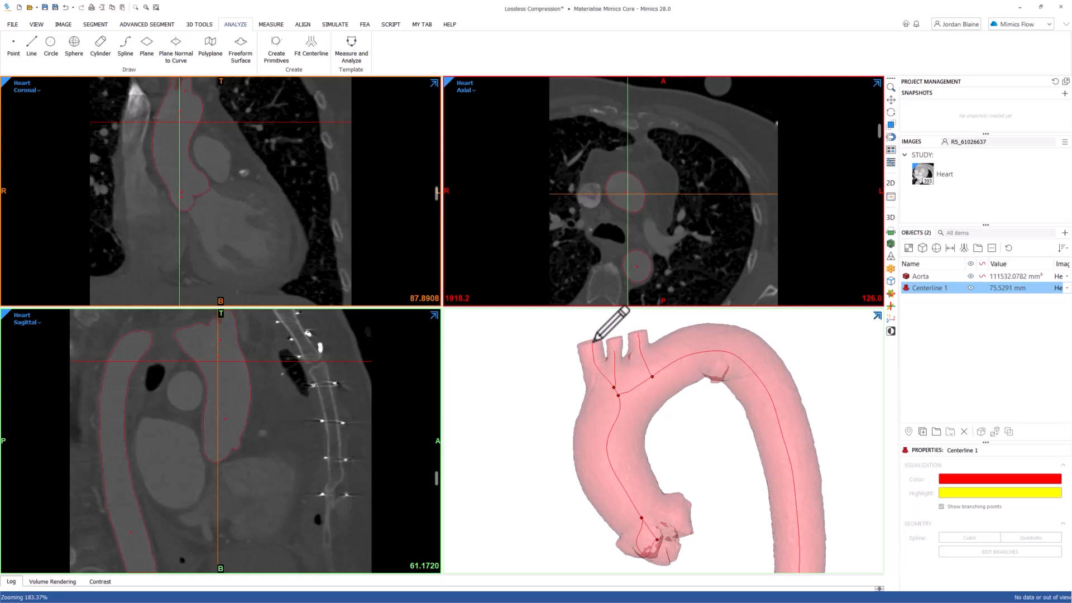
pyautogui.press('Escape')
# Delete the unwanted branch segment in Branch Set 3 near the aortic root from Centerline 1 and accept the branch edit.
pyautogui.scroll(-3, 669, 405)
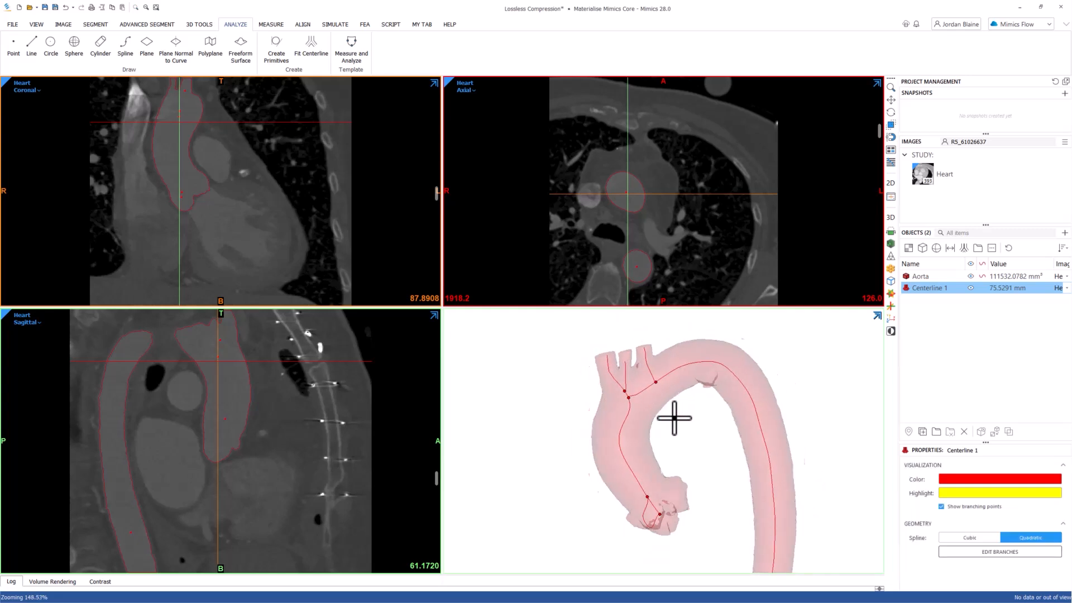
pyautogui.moveTo(684, 446); pyautogui.dragTo(674, 410, button='middle')
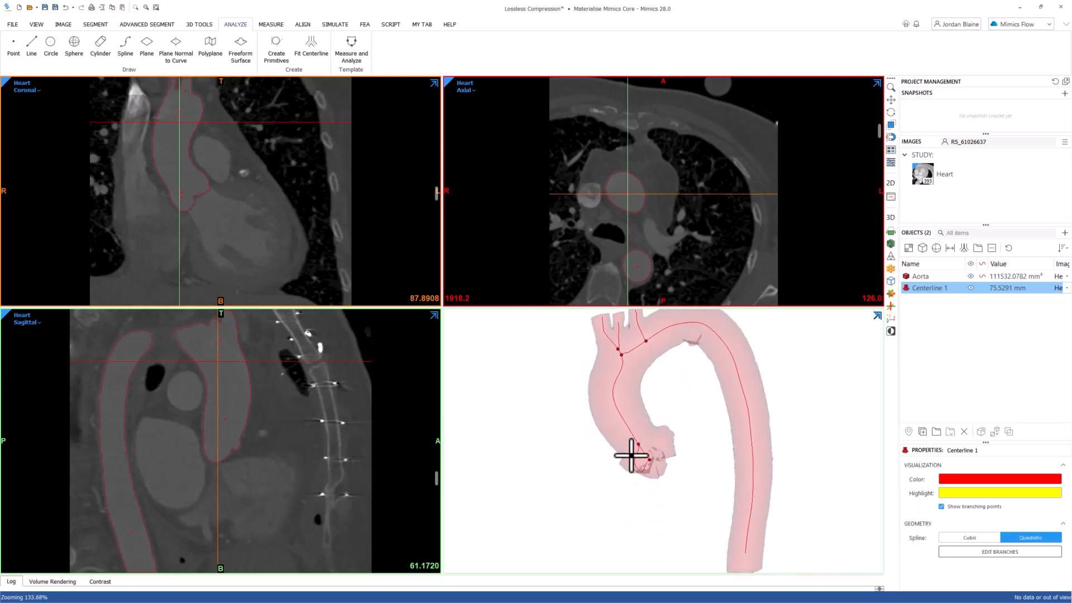
pyautogui.rightClick(935, 294)
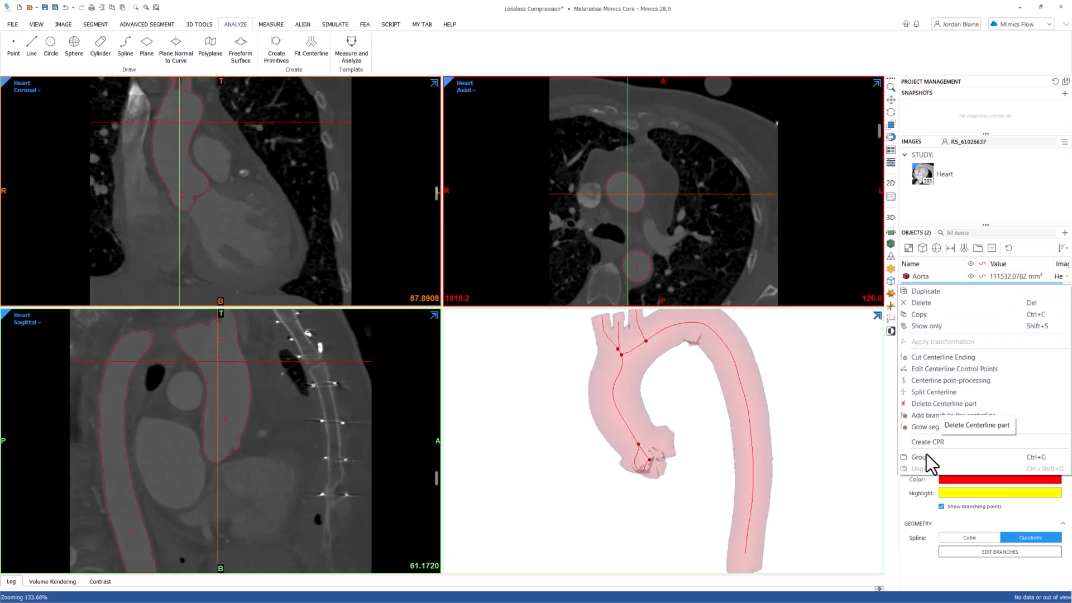
pyautogui.click(918, 562)
pyautogui.click(963, 555)
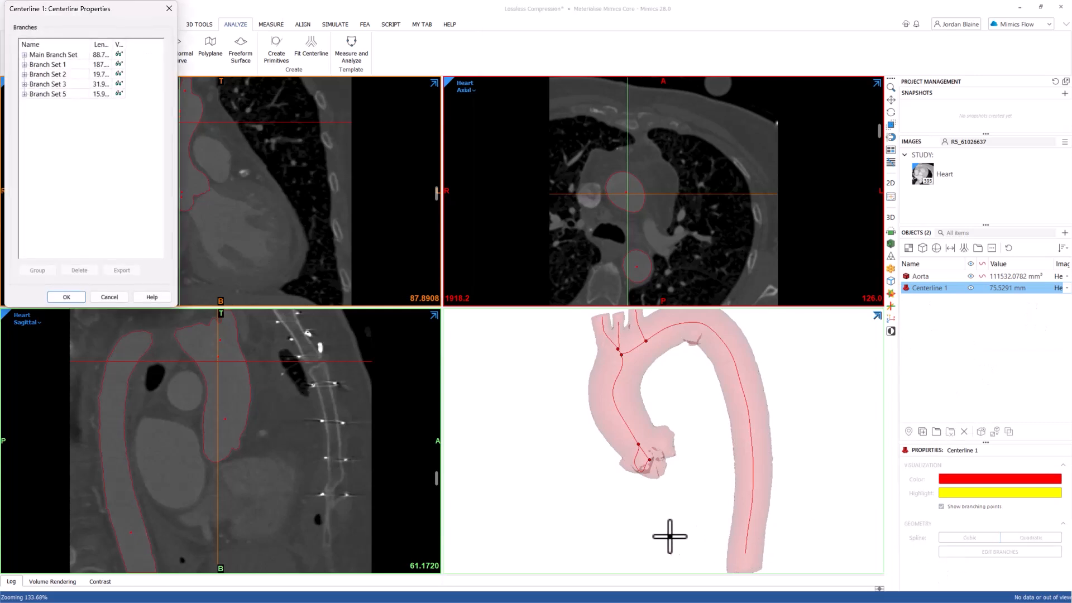
pyautogui.scroll(4, 642, 471)
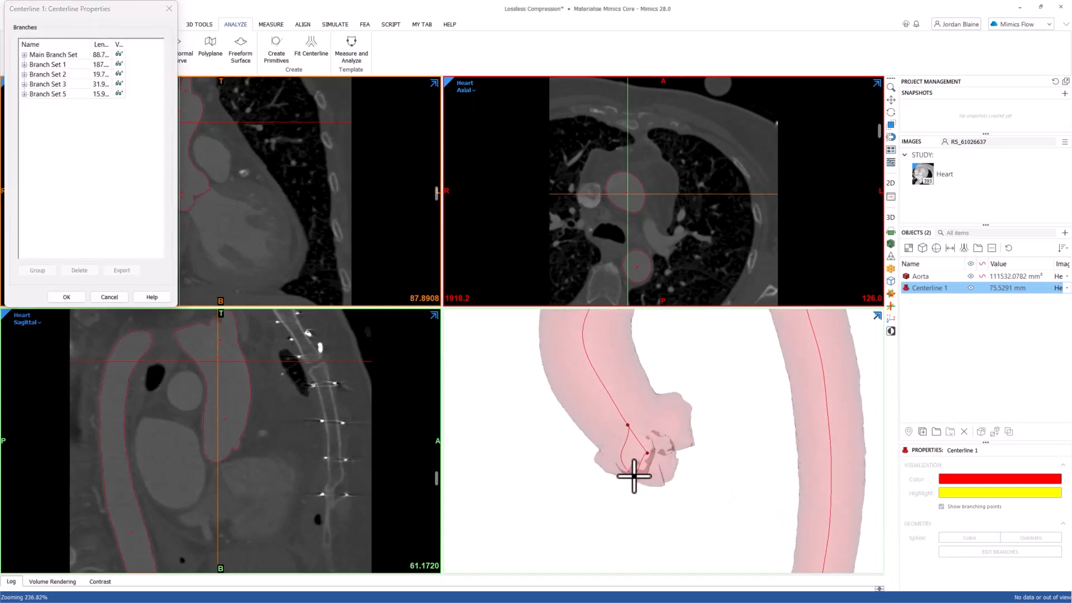
pyautogui.click(626, 440)
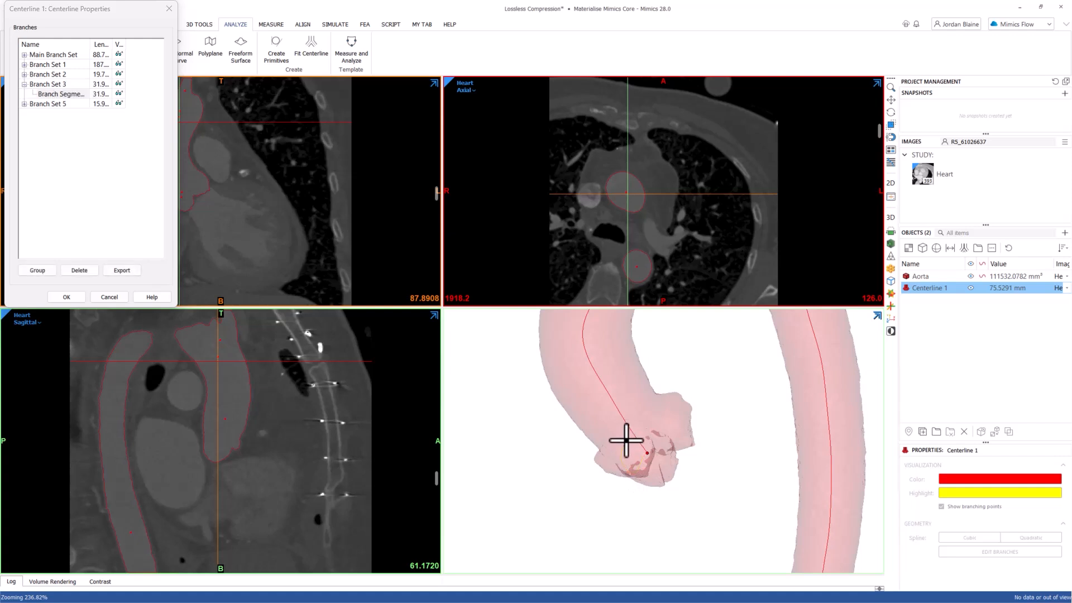
pyautogui.moveTo(90, 48); pyautogui.dragTo(109, 50)
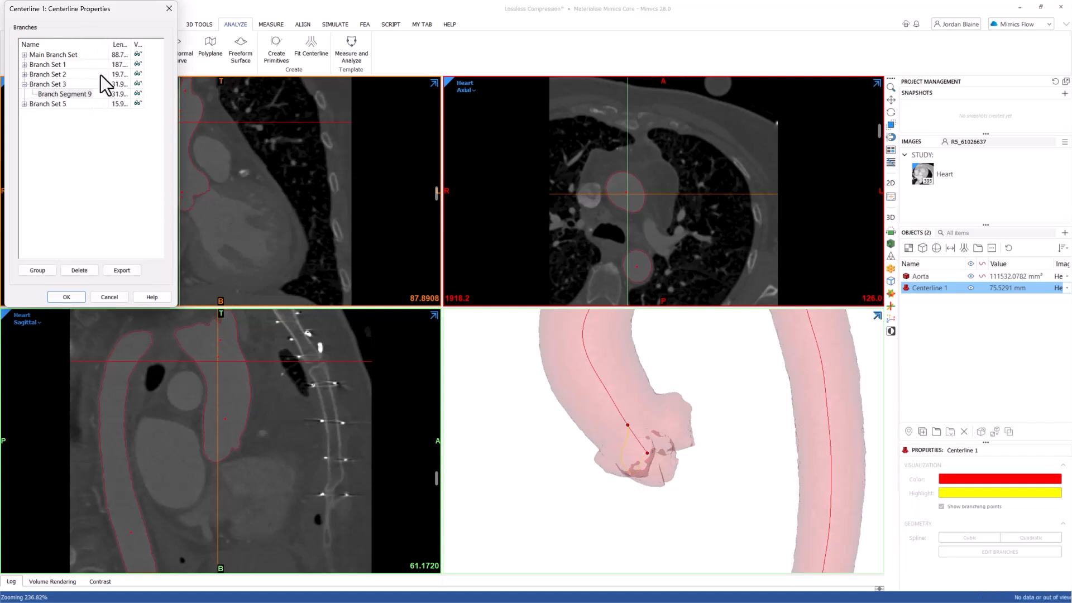
pyautogui.click(77, 270)
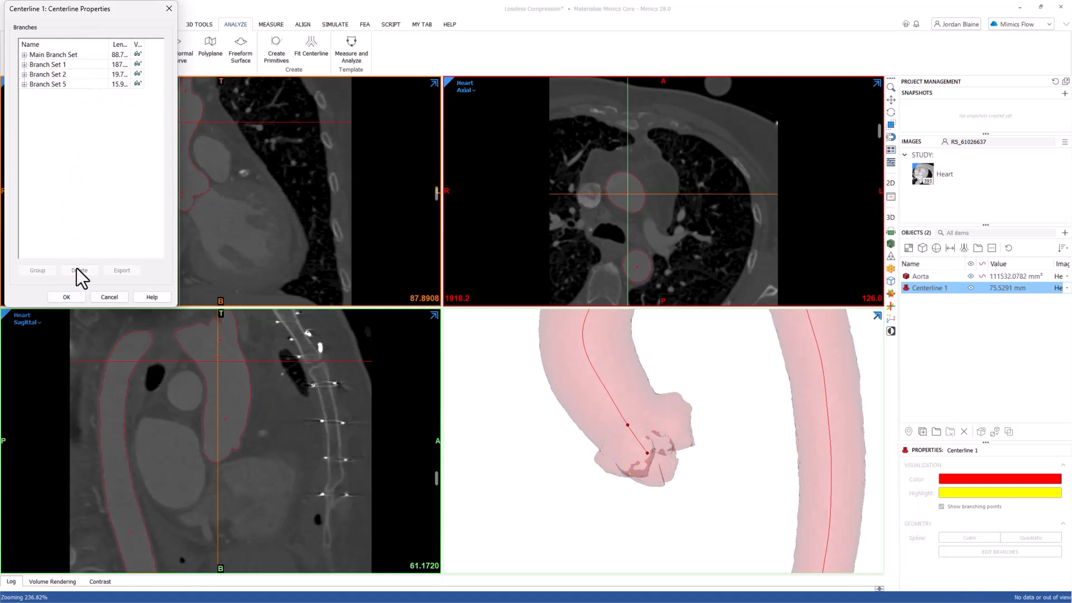
pyautogui.click(67, 297)
# Add a best fit diameter measurement on the centerline midway along the ascending aorta.
pyautogui.scroll(-5, 693, 427)
pyautogui.scroll(-1, 692, 427)
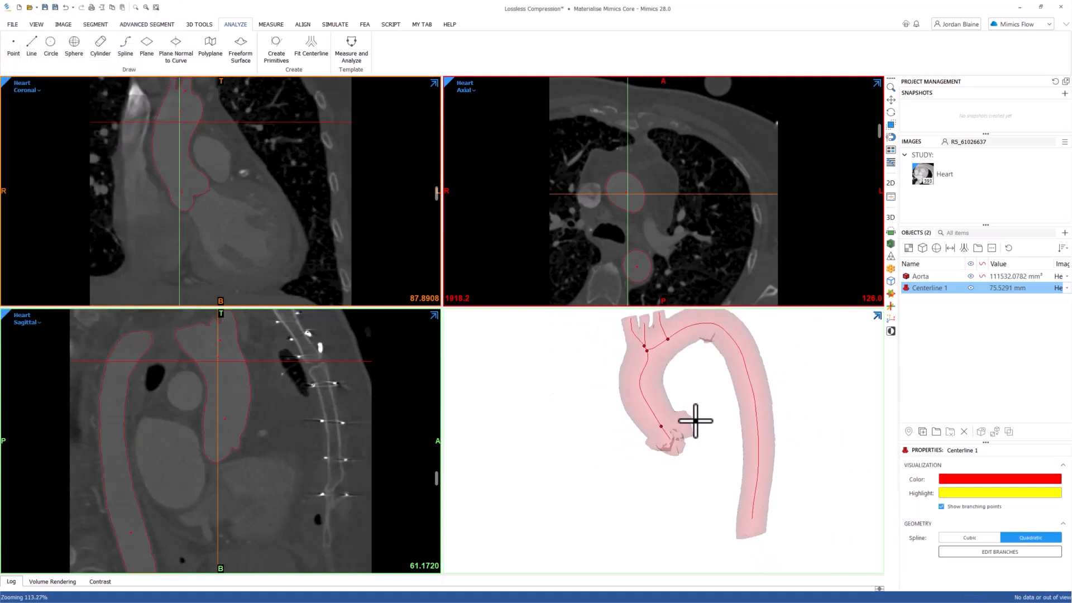
pyautogui.moveTo(700, 390); pyautogui.dragTo(670, 412, button='middle')
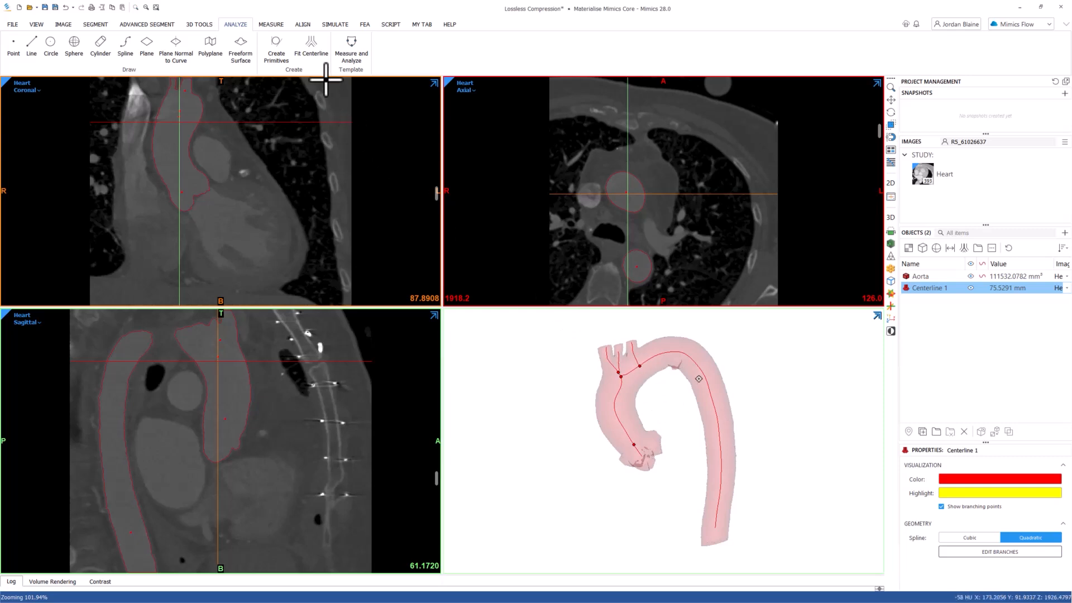
pyautogui.click(283, 24)
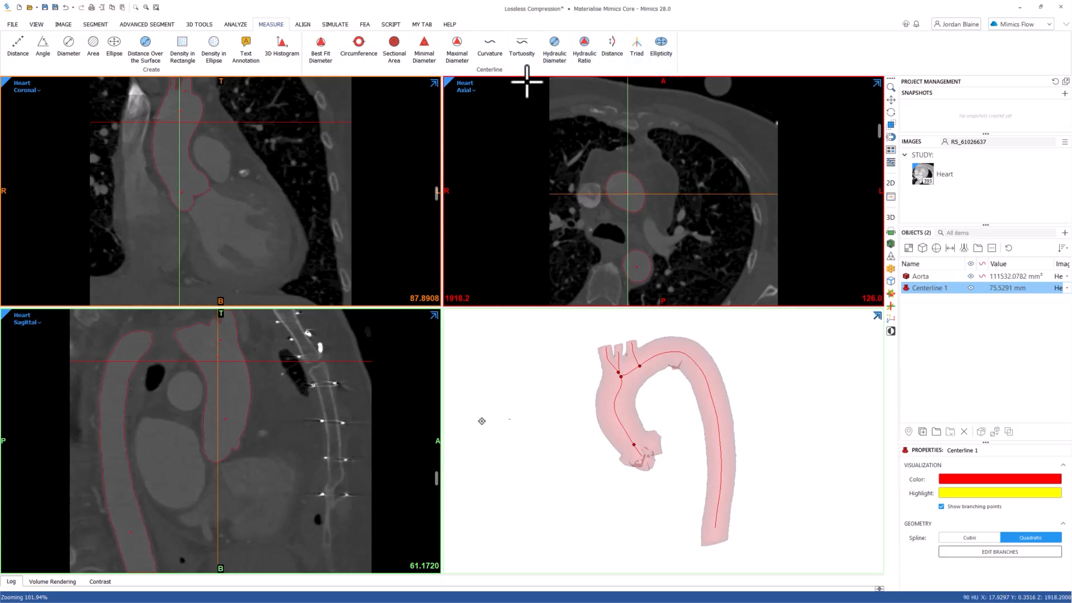
pyautogui.click(320, 55)
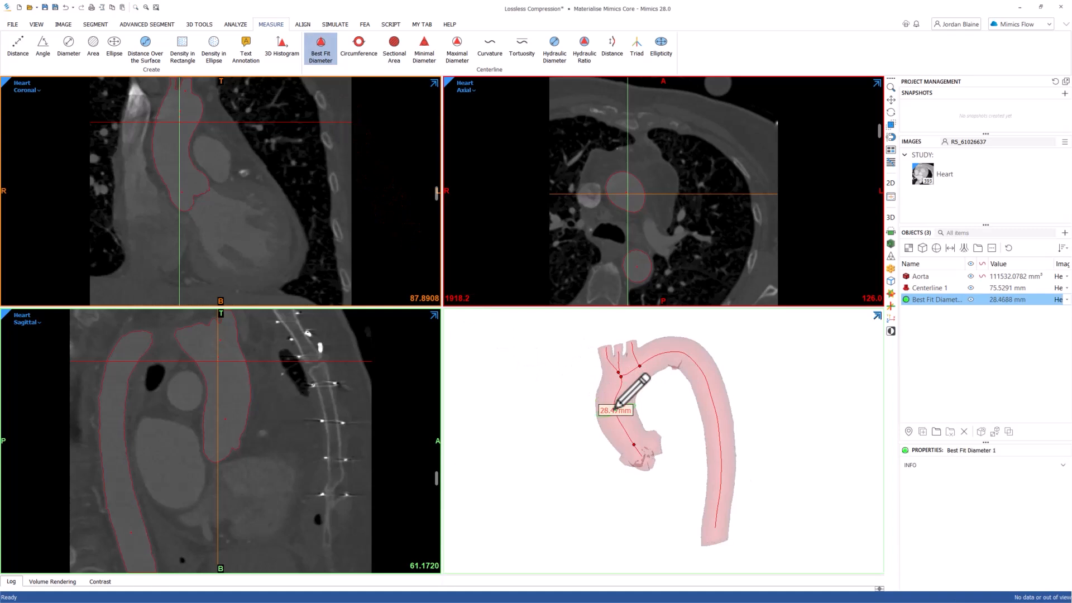
pyautogui.click(617, 407)
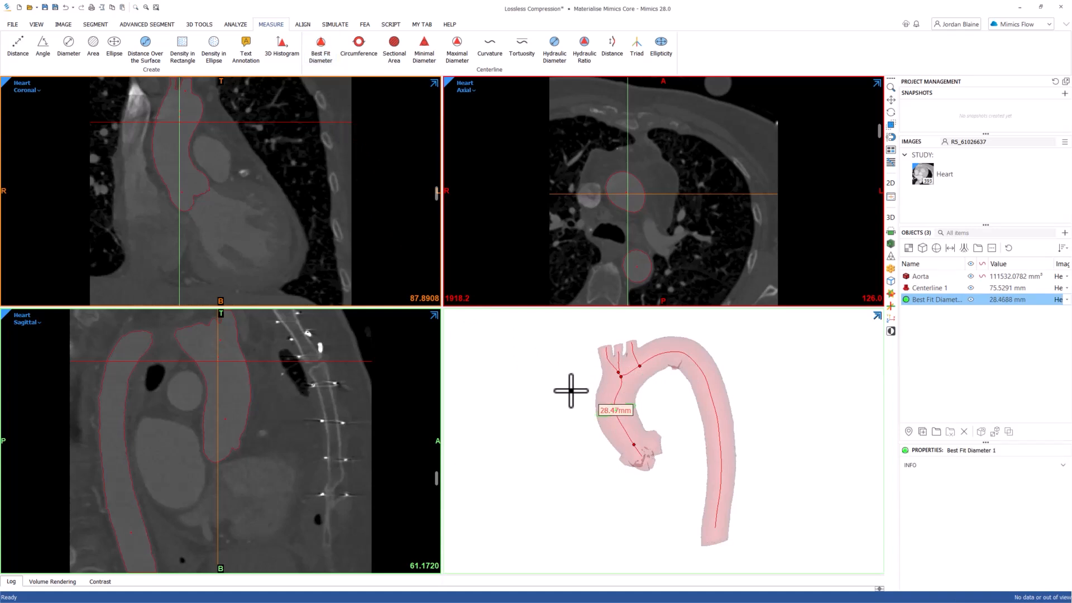
# Measure the centerline's tortuosity across the aortic arch, between the last arch vessel and the start of the descending aorta.
pyautogui.click(524, 55)
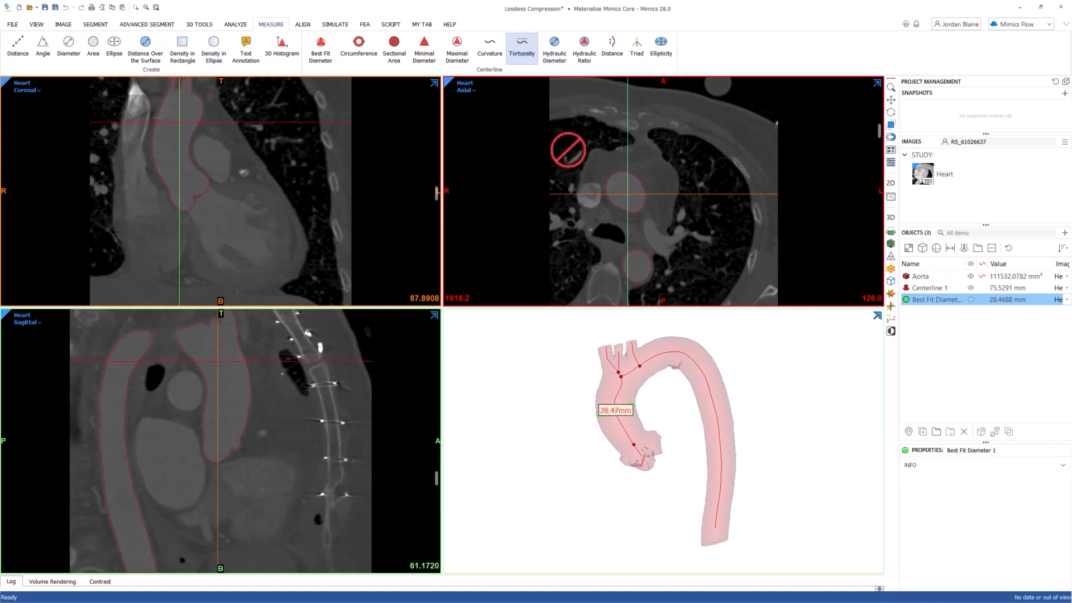
pyautogui.click(694, 362)
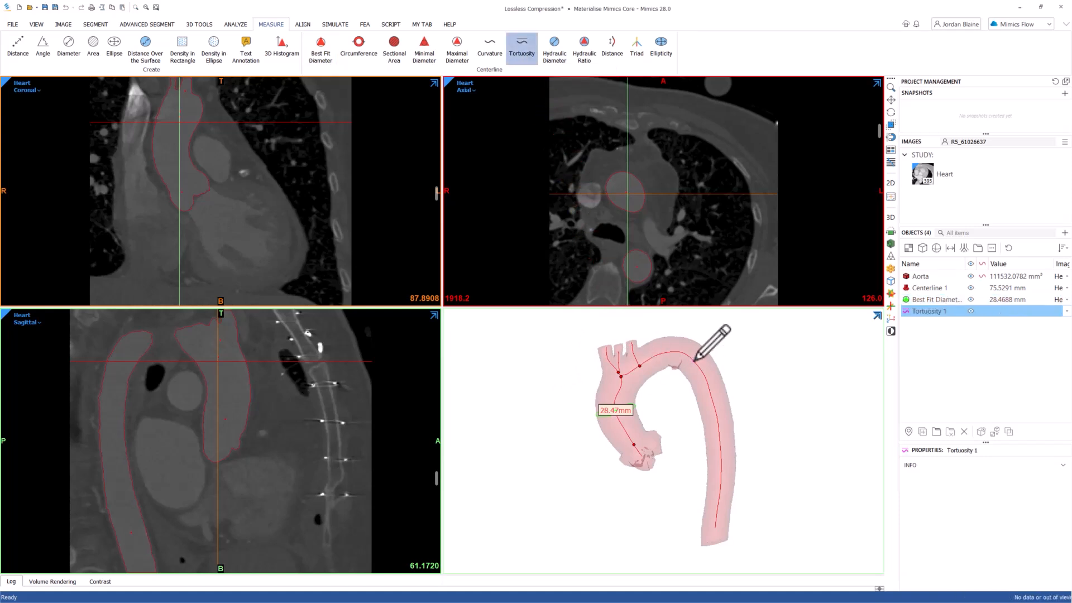
pyautogui.click(694, 362)
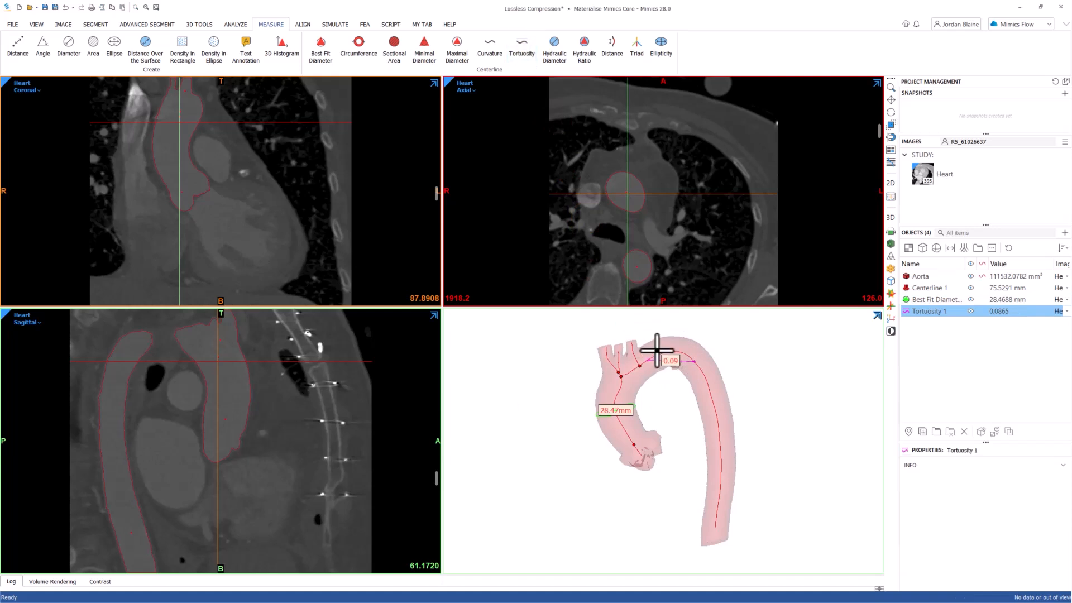
pyautogui.click(650, 351)
# Inspect the diameter and tortuosity measurements on the aorta up close in an enlarged 3D view.
pyautogui.press('space')
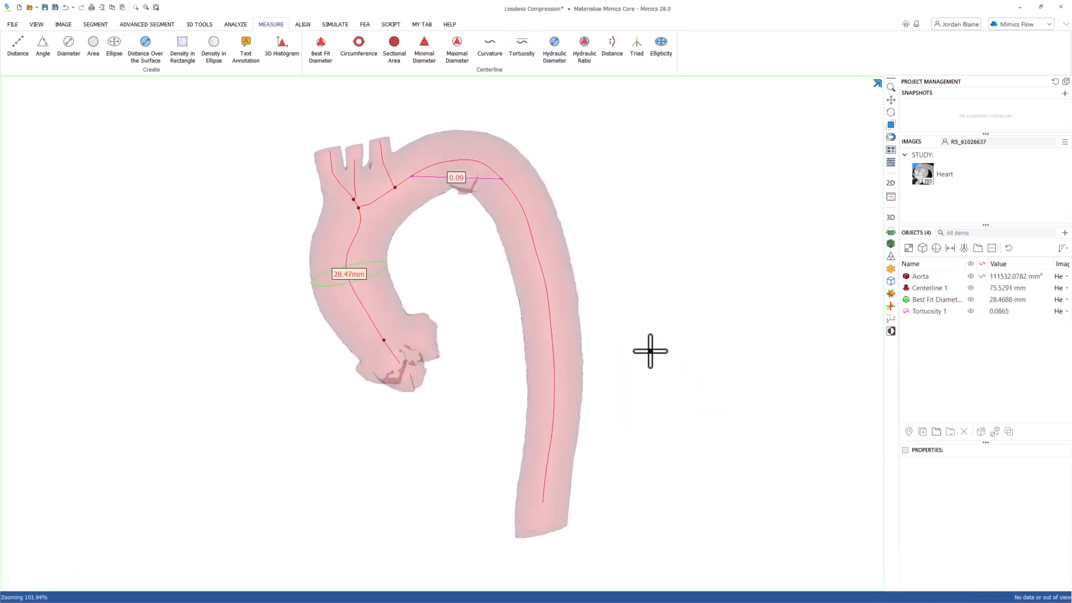
pyautogui.scroll(2, 345, 274)
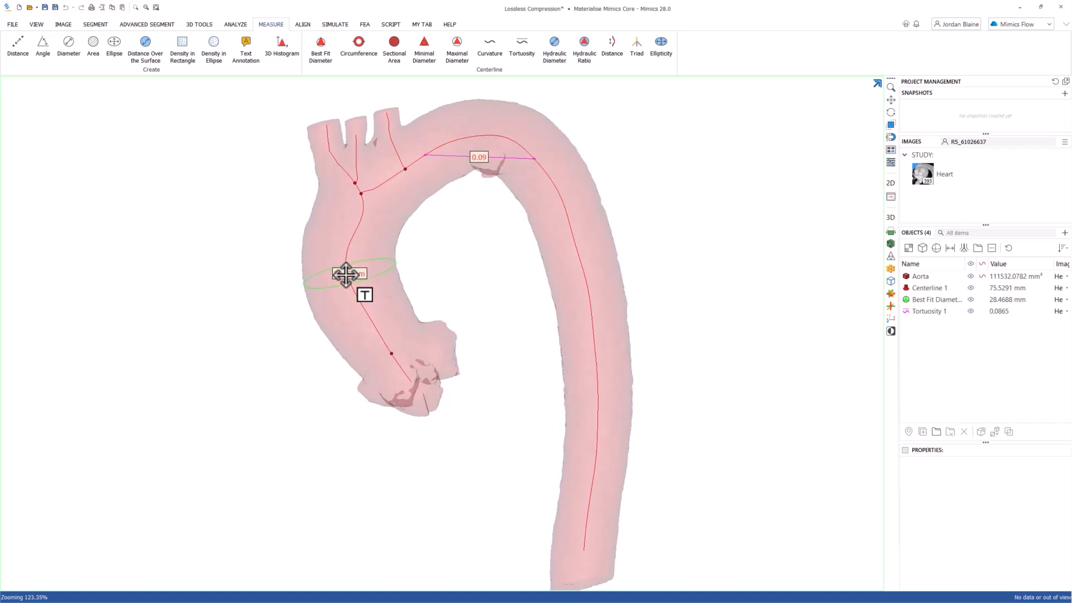
pyautogui.scroll(2, 345, 274)
pyautogui.moveTo(322, 324); pyautogui.dragTo(334, 346, button='right')
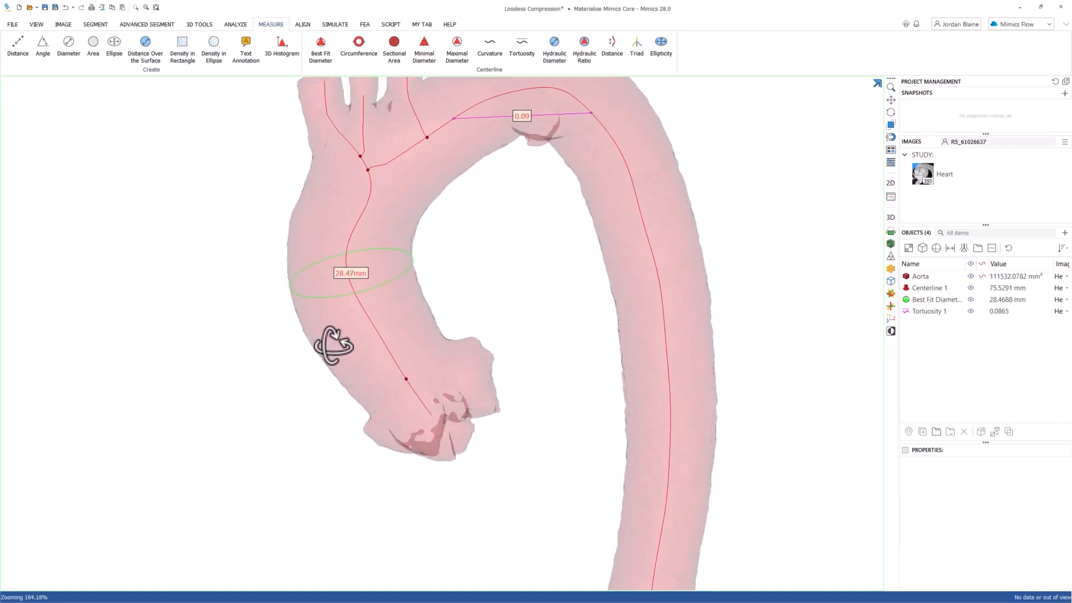
pyautogui.moveTo(514, 222); pyautogui.dragTo(478, 296, button='middle')
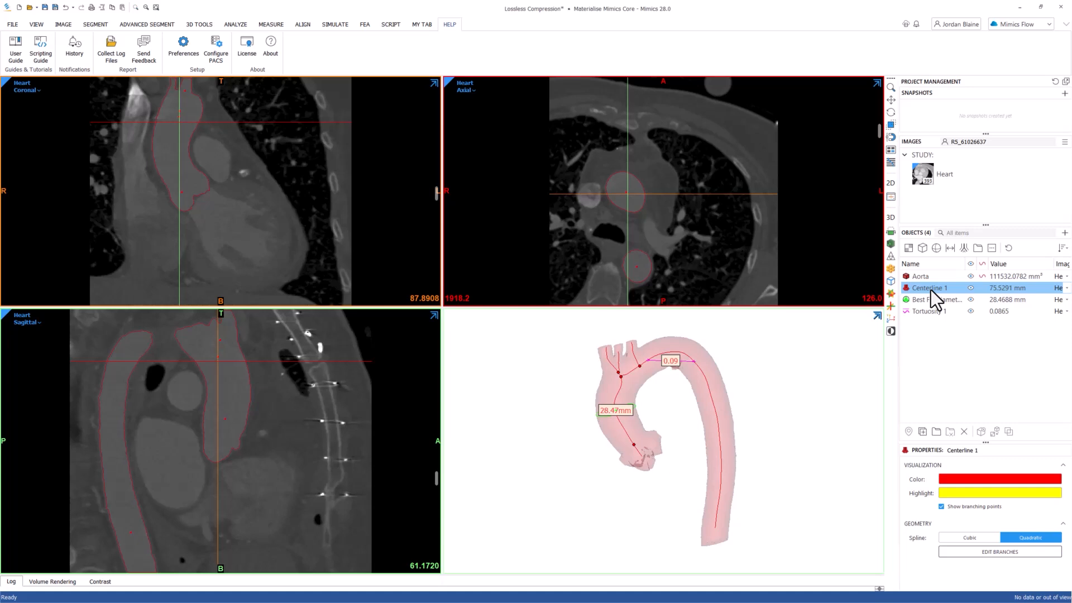
# Export all measurements of Centerline 1's Main Branch Set to a text file named Main Branch and close the centerline properties.
pyautogui.click(973, 551)
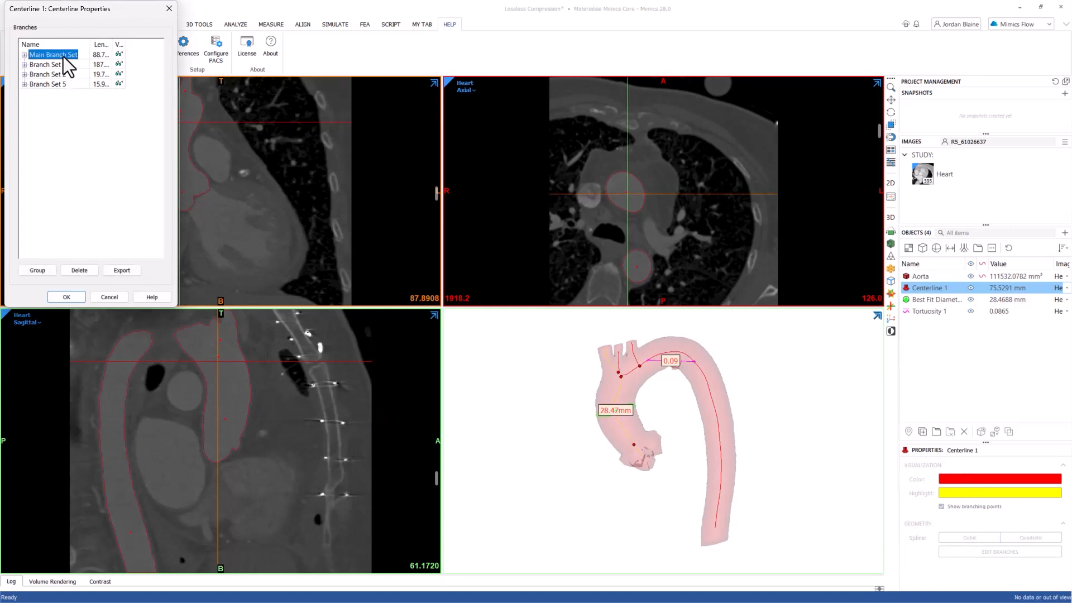
pyautogui.click(128, 270)
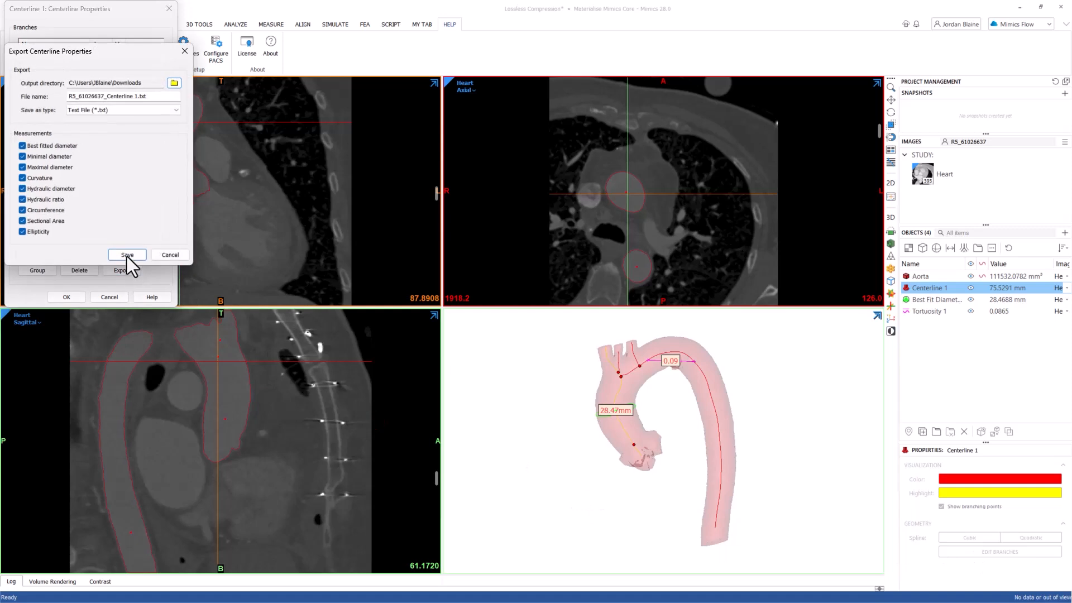
pyautogui.moveTo(138, 96); pyautogui.dragTo(66, 101)
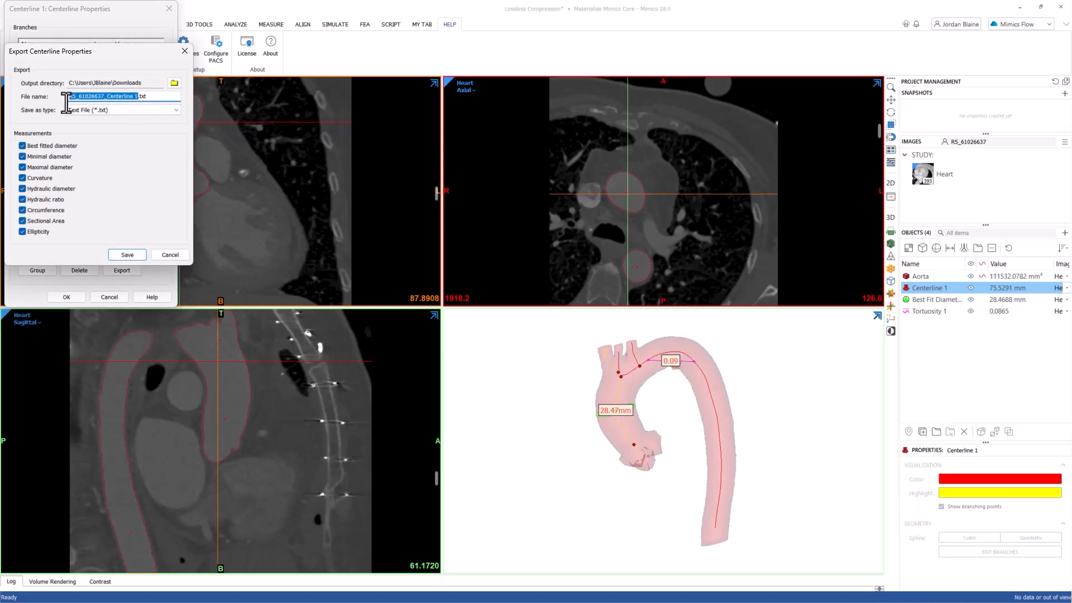
pyautogui.write('Main Branch')
pyautogui.click(133, 254)
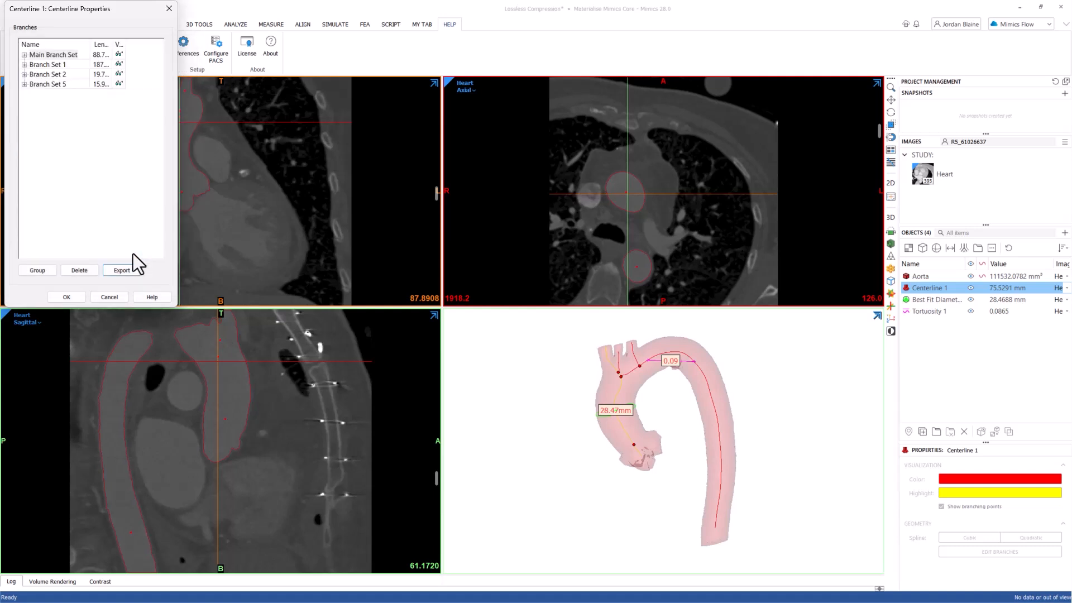
pyautogui.click(169, 9)
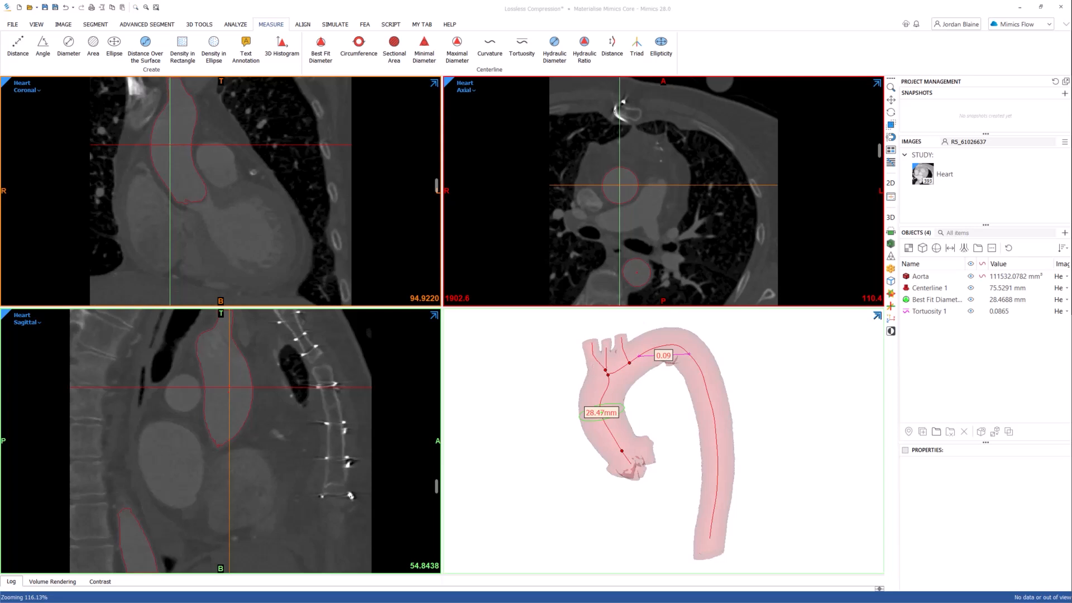
pyautogui.click(394, 25)
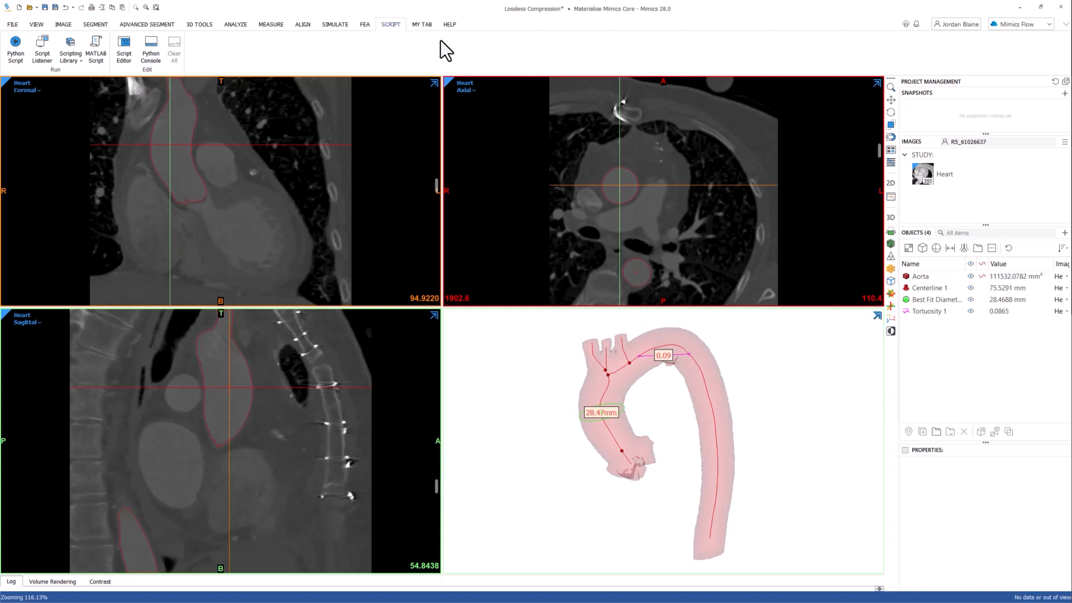
pyautogui.click(450, 27)
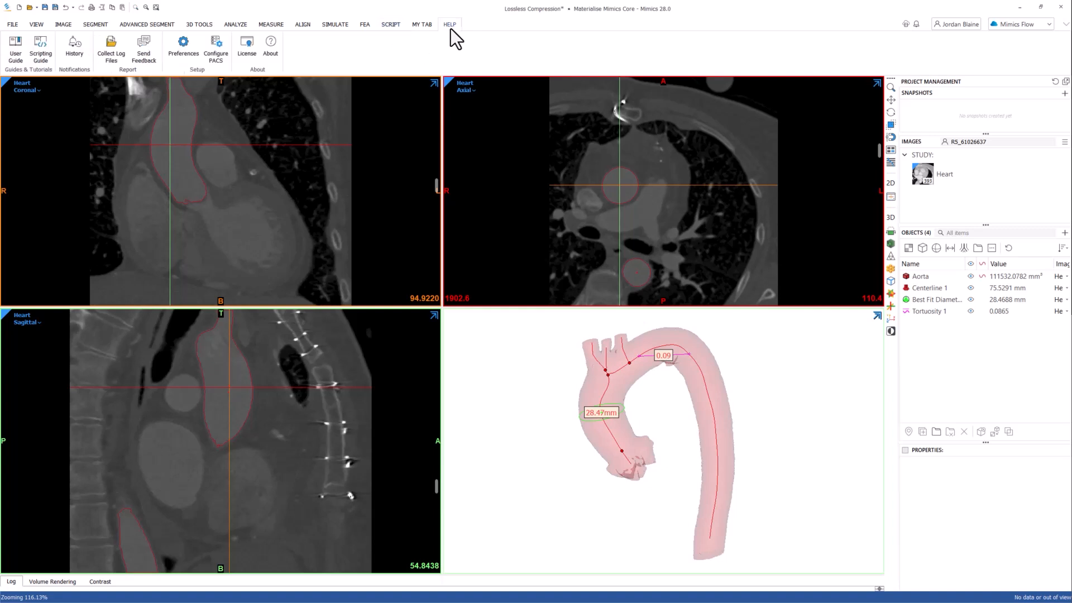